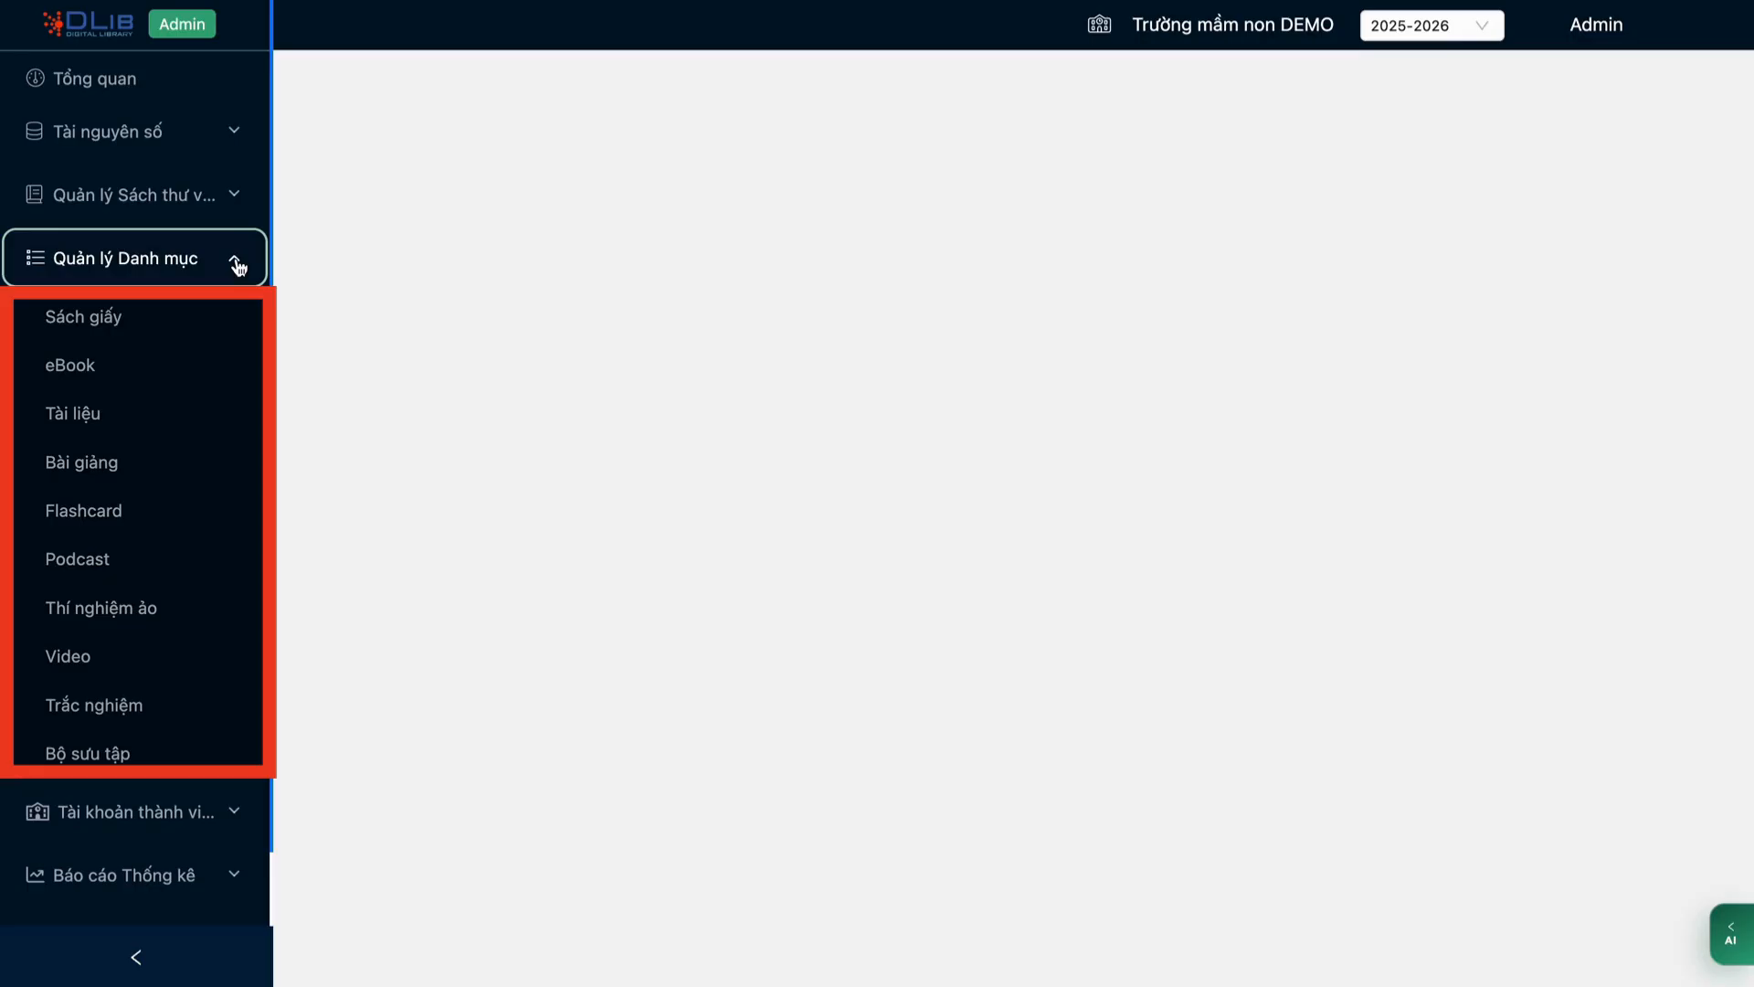
- Try to add a new category under Sách giấy with its viewers limited to Chỉ Giáo viên
left_click(225, 313)
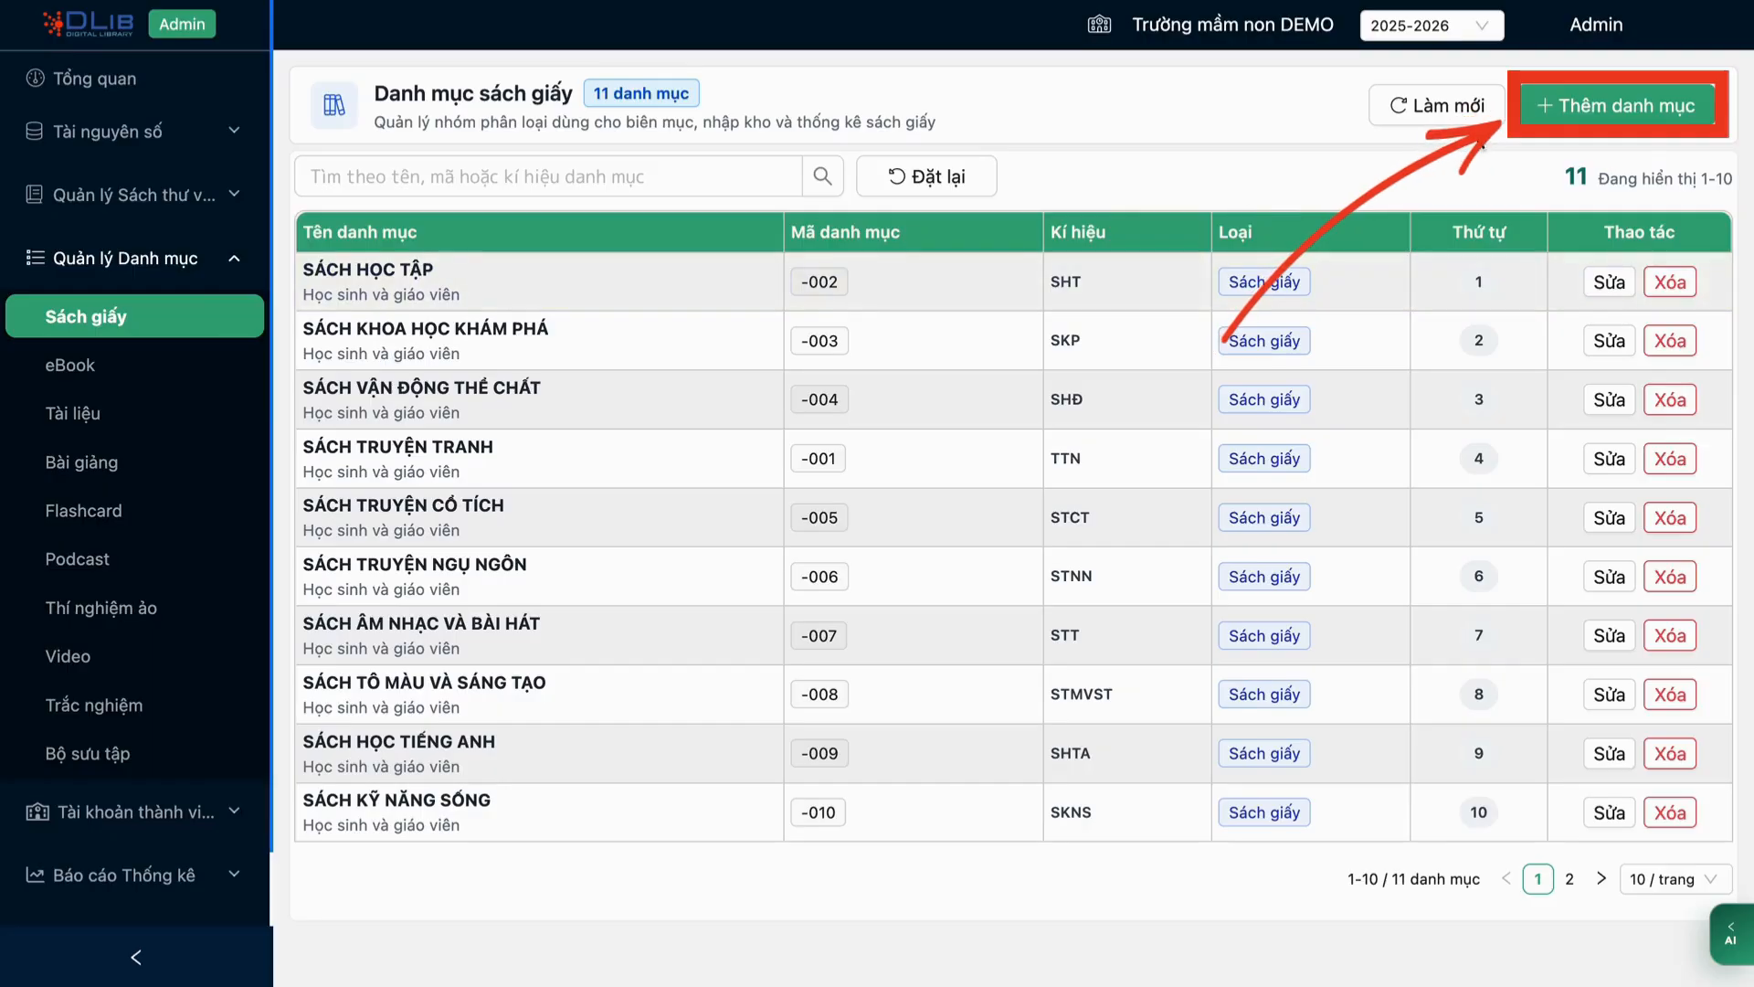
left_click(1560, 103)
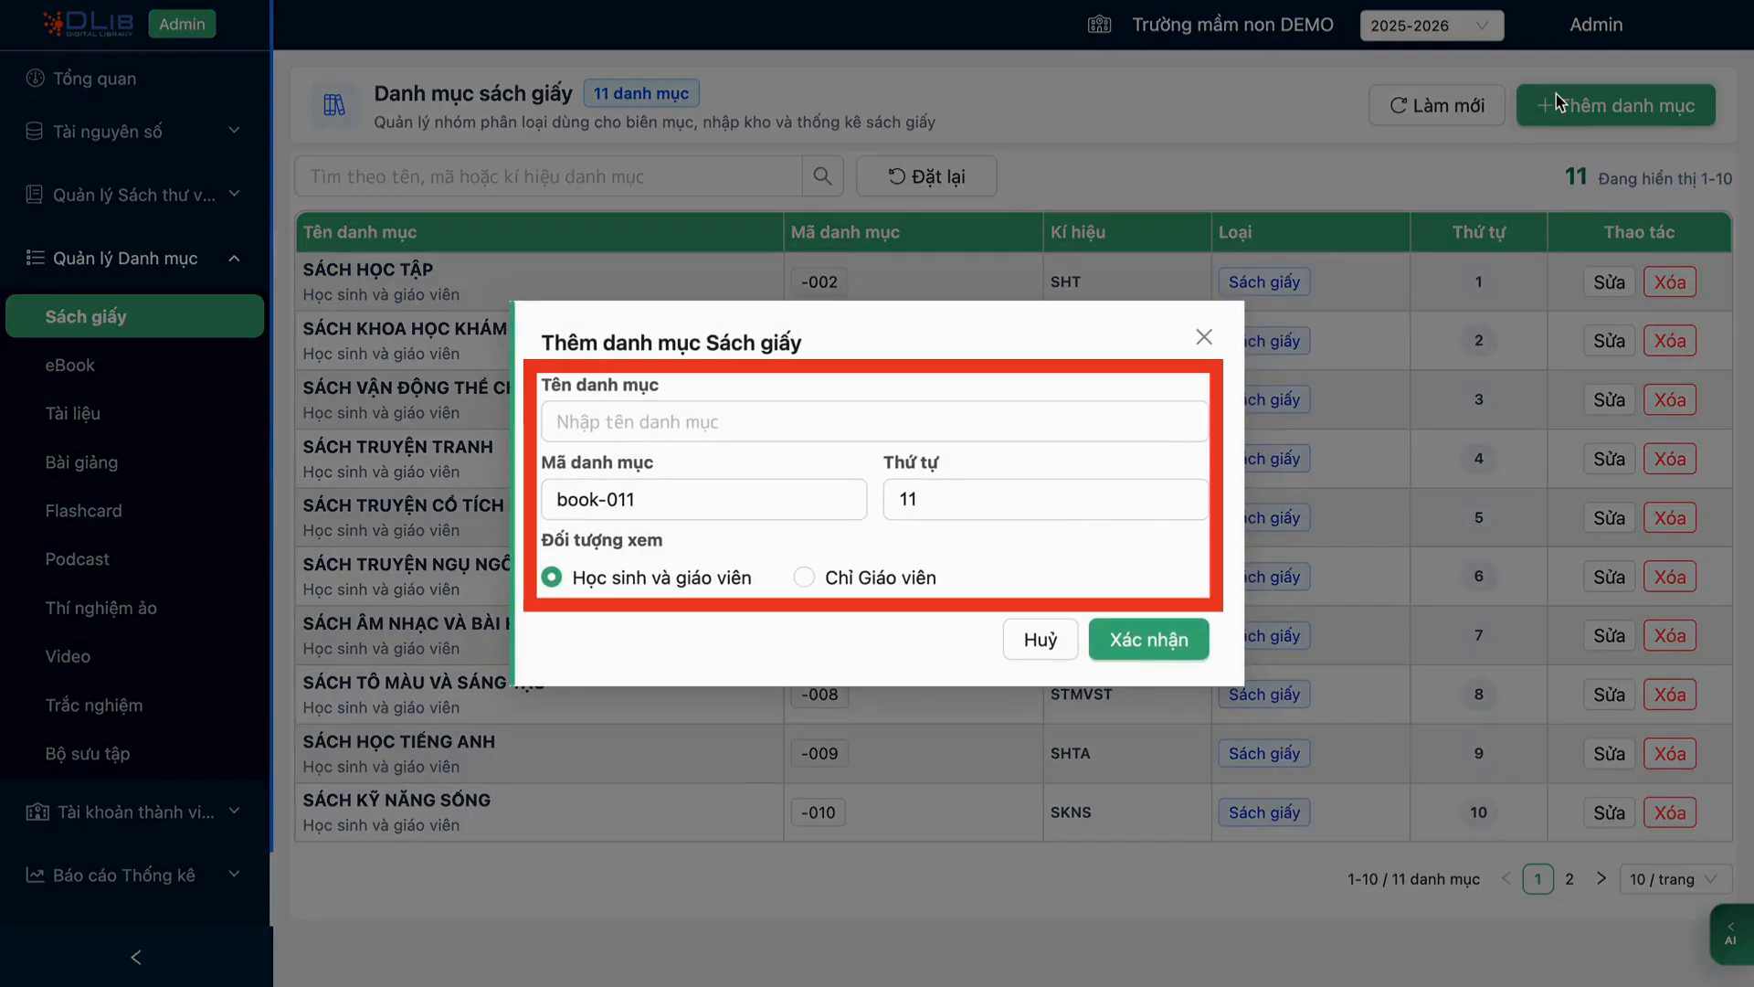
left_click(1124, 424)
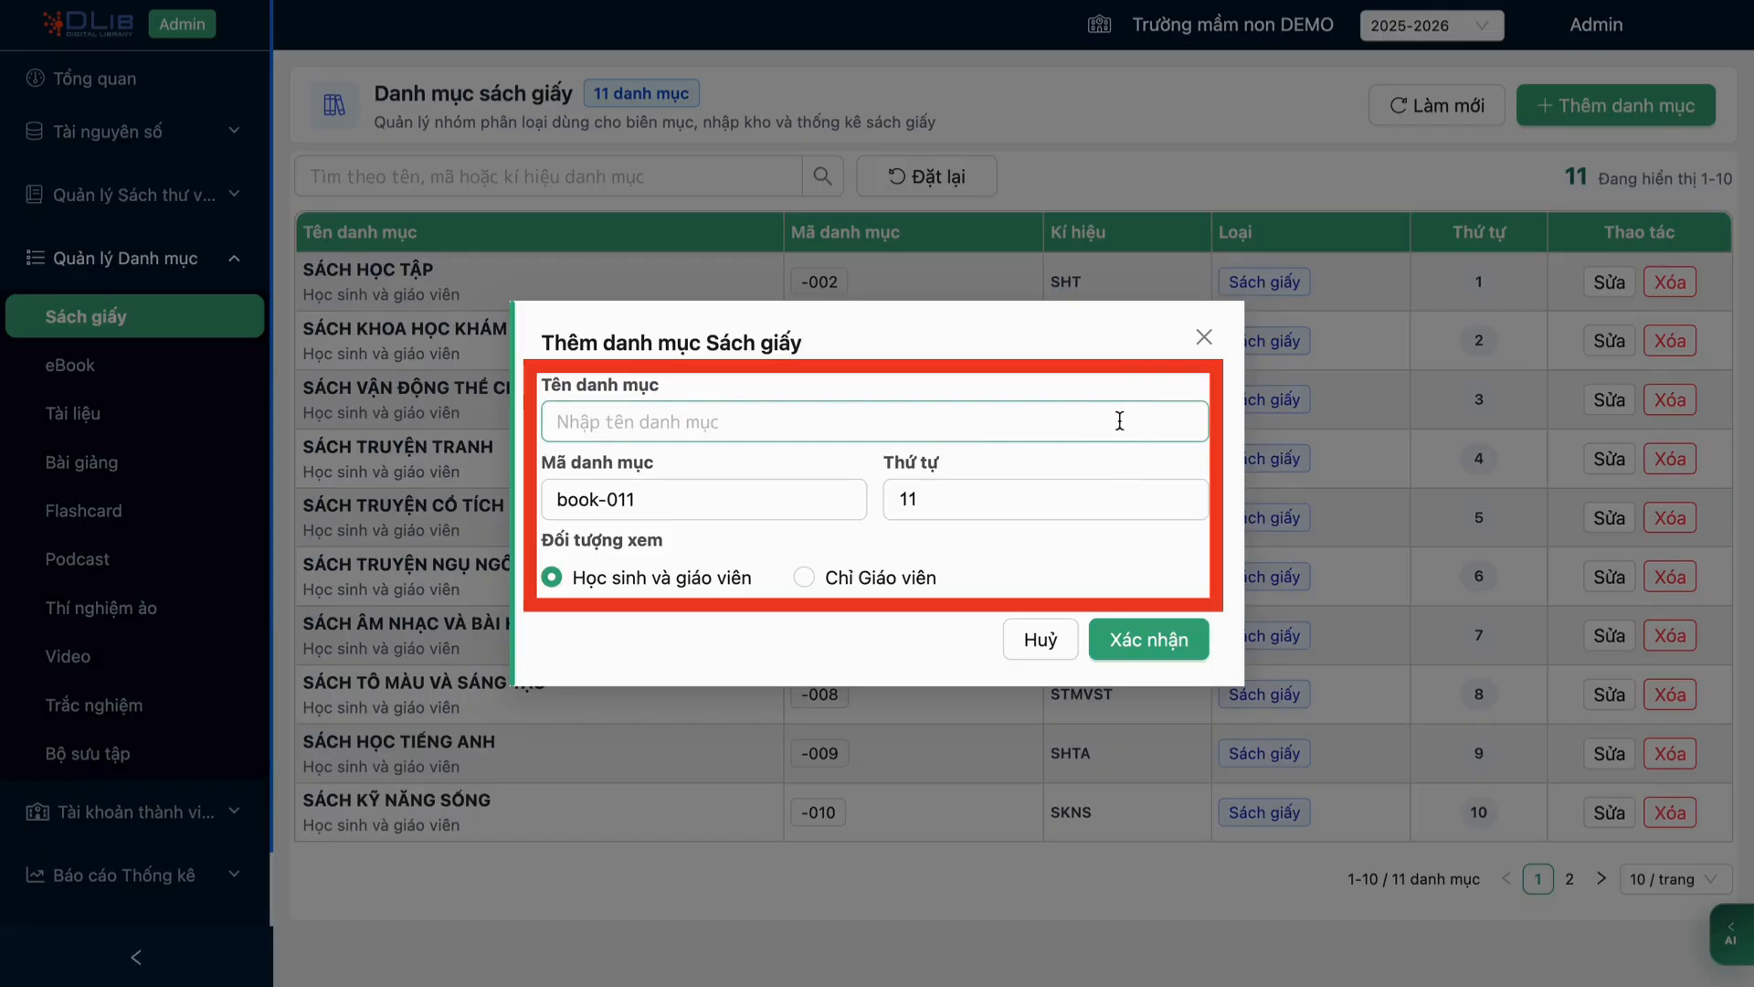
left_click(804, 578)
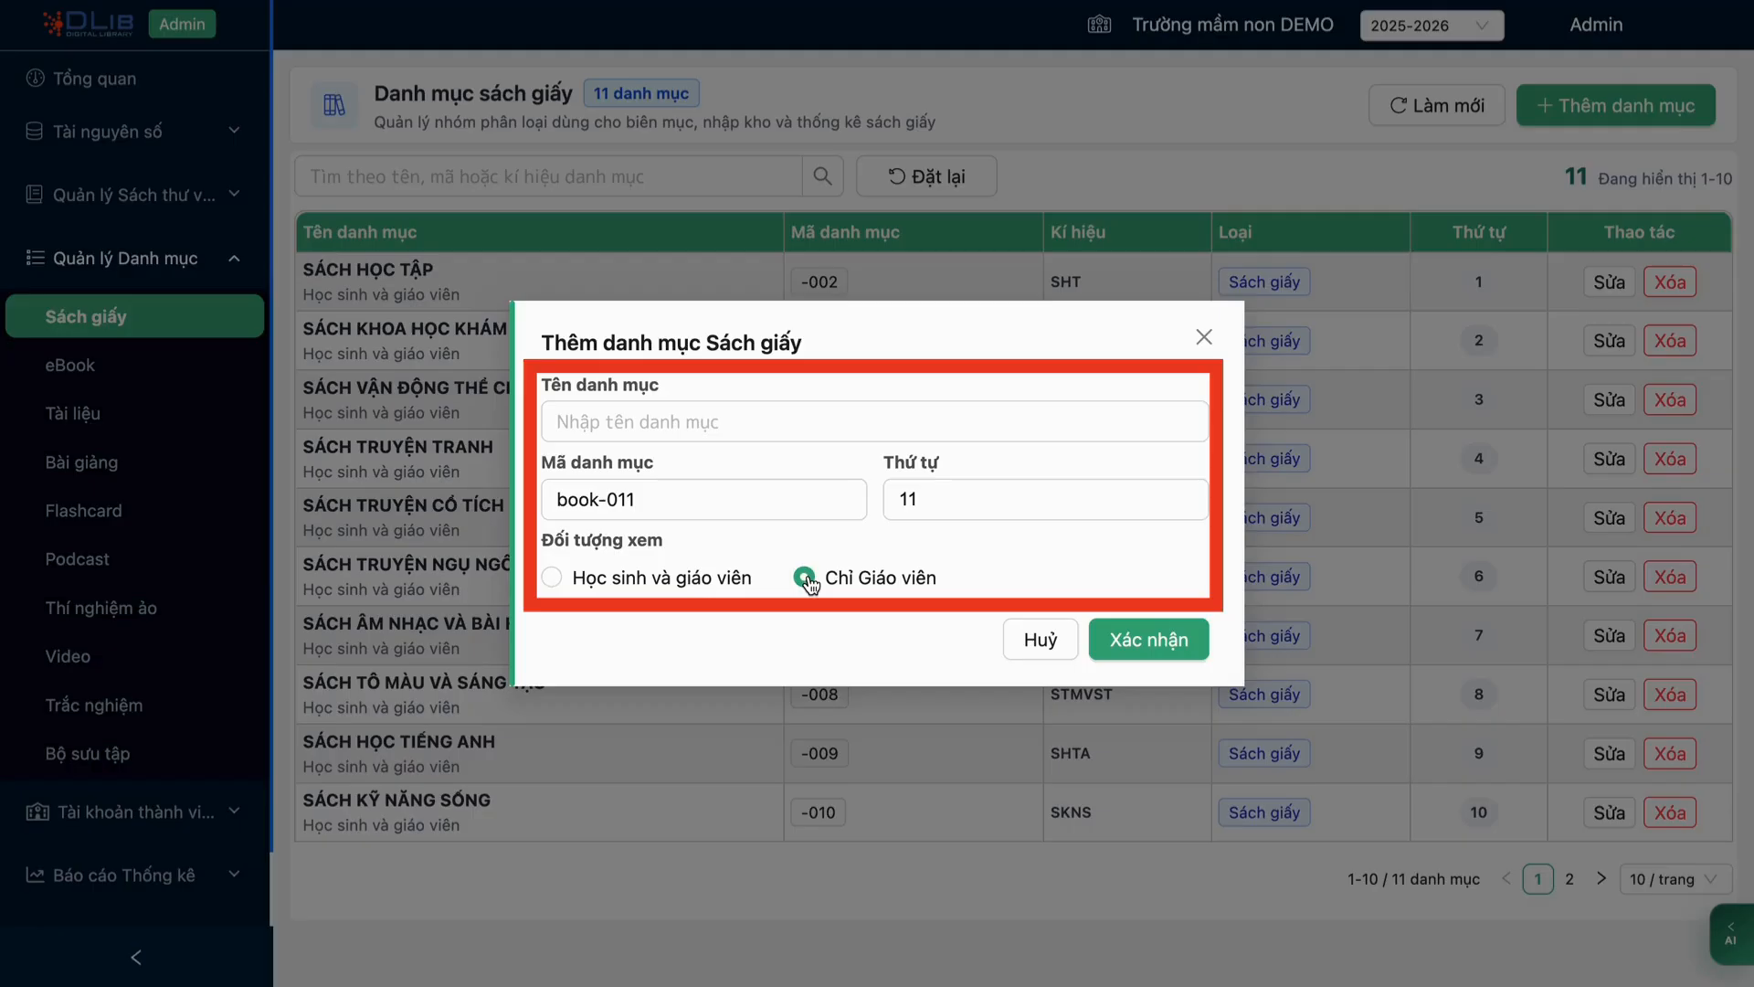
left_click(1151, 640)
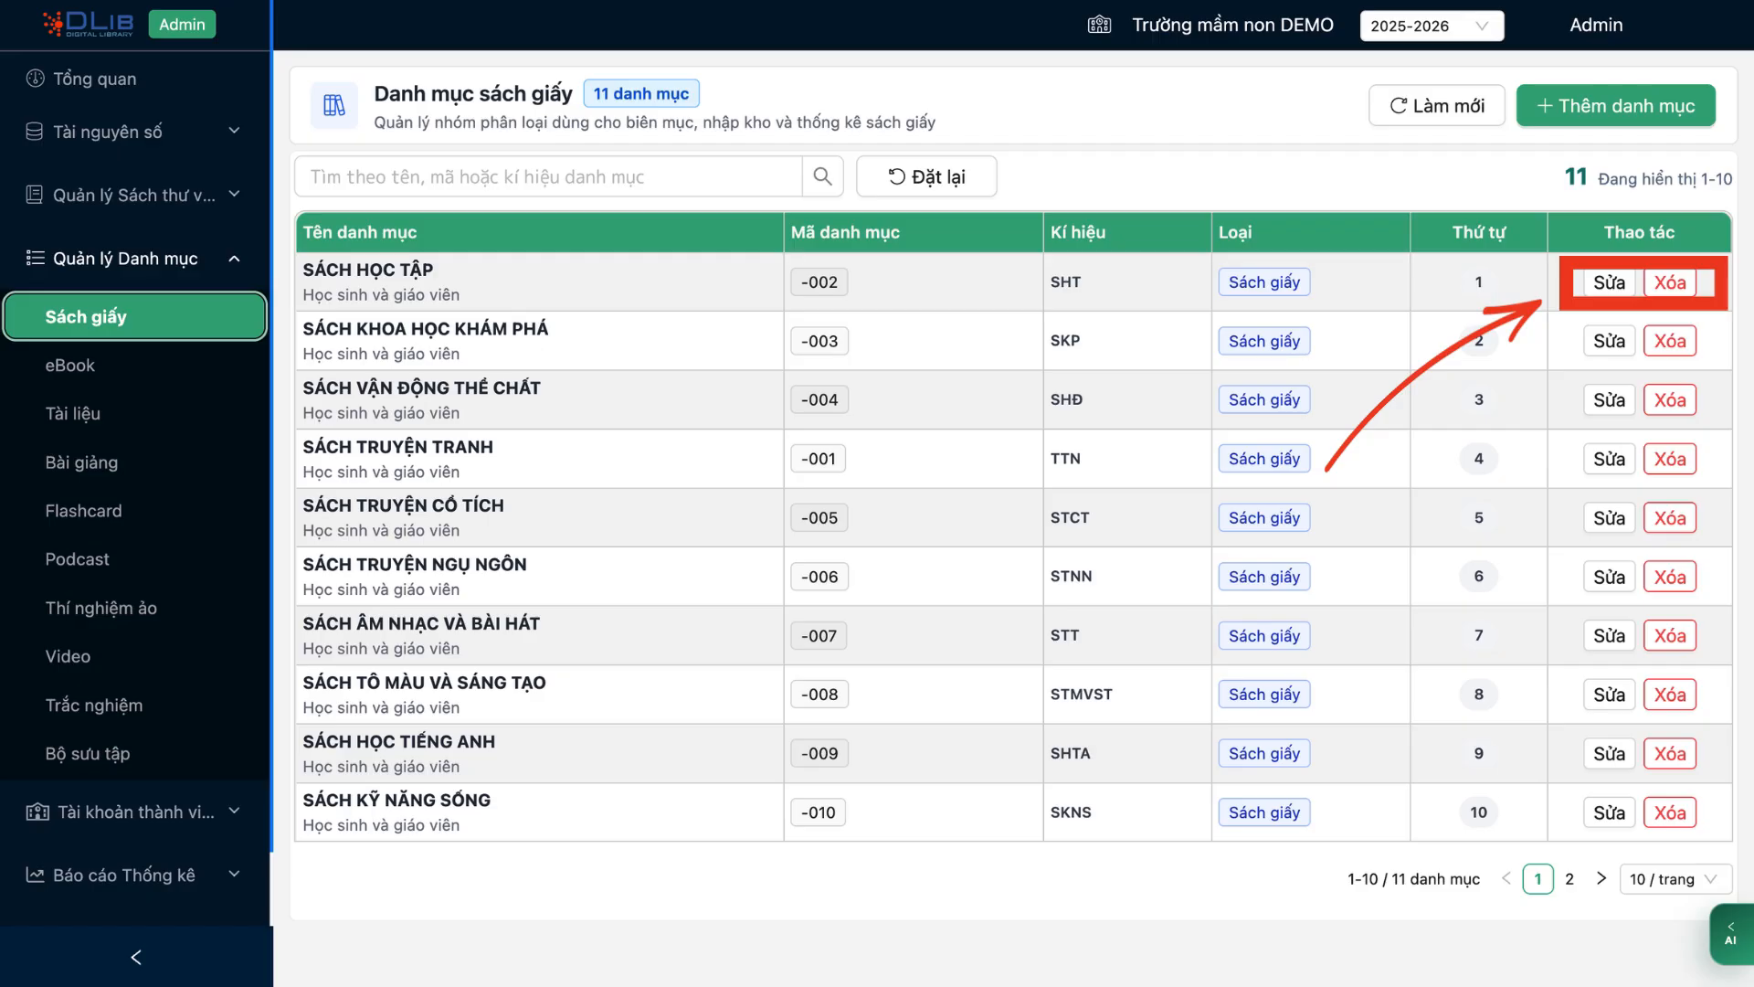
- Look through the category lists for eBook, Tài liệu, Bài giảng and Flashcard
left_click(172, 362)
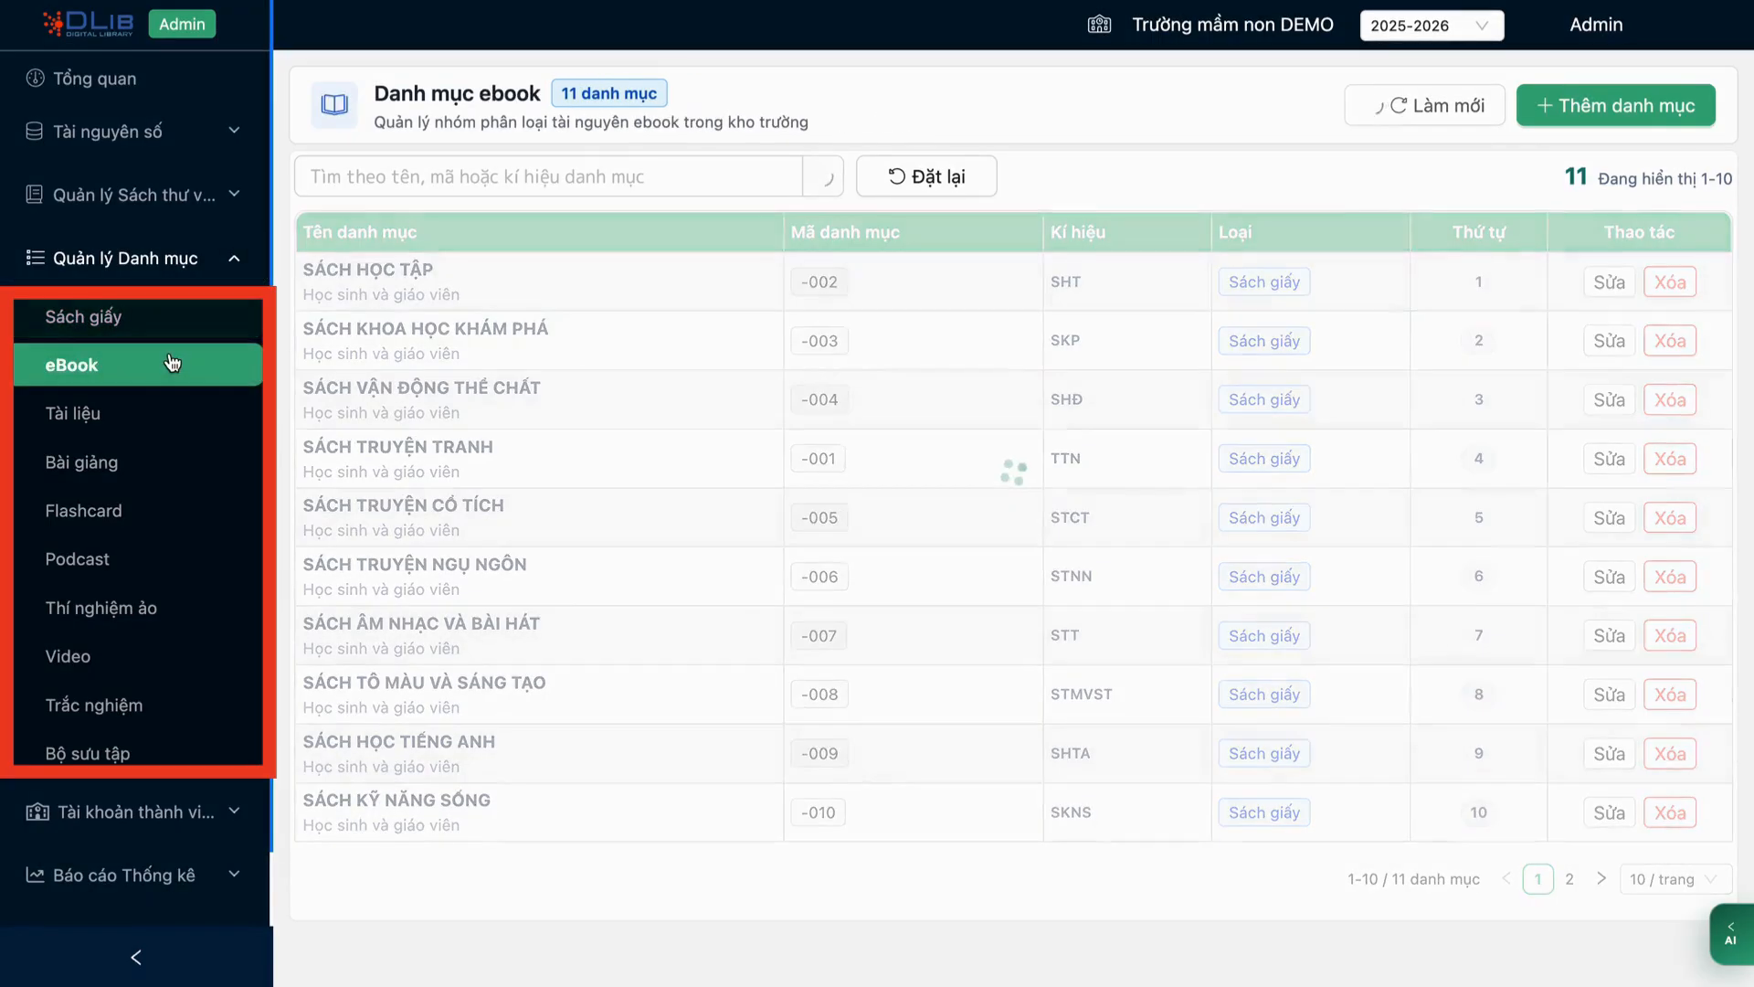
left_click(173, 411)
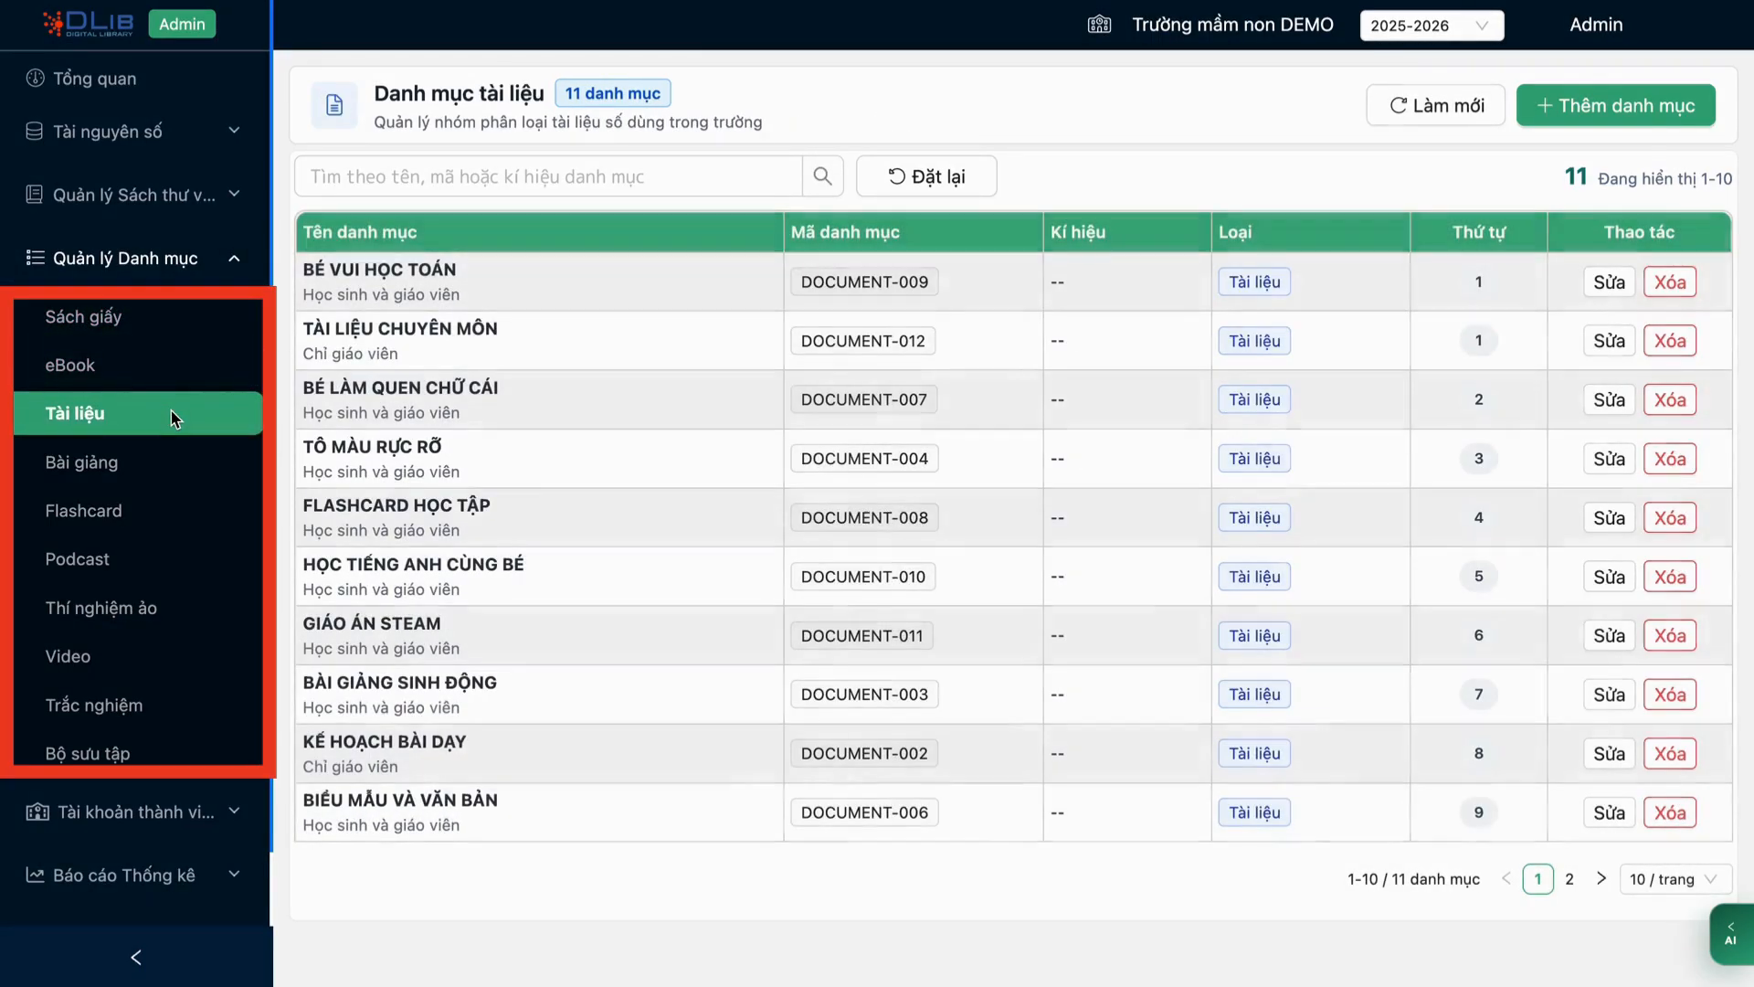
left_click(160, 461)
left_click(157, 510)
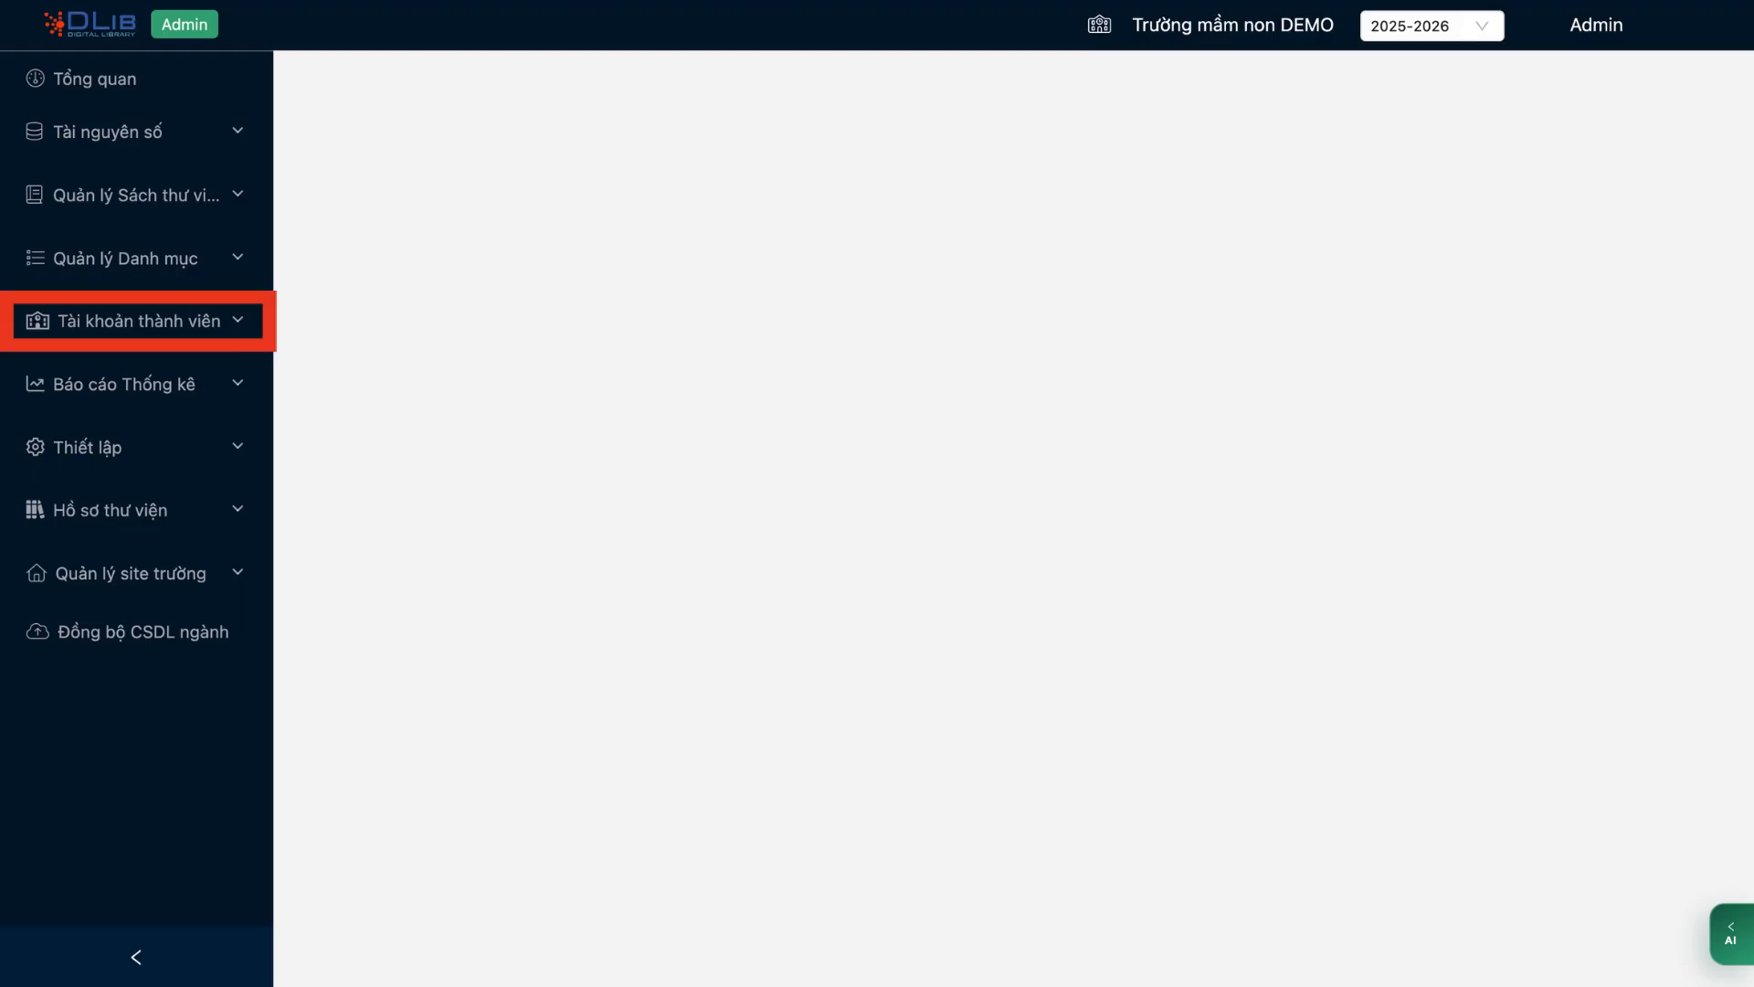
- Create a teacher account for school year 2026-2027 with the teacher's details, gender Nữ and Kích hoạt switched on
left_click(229, 334)
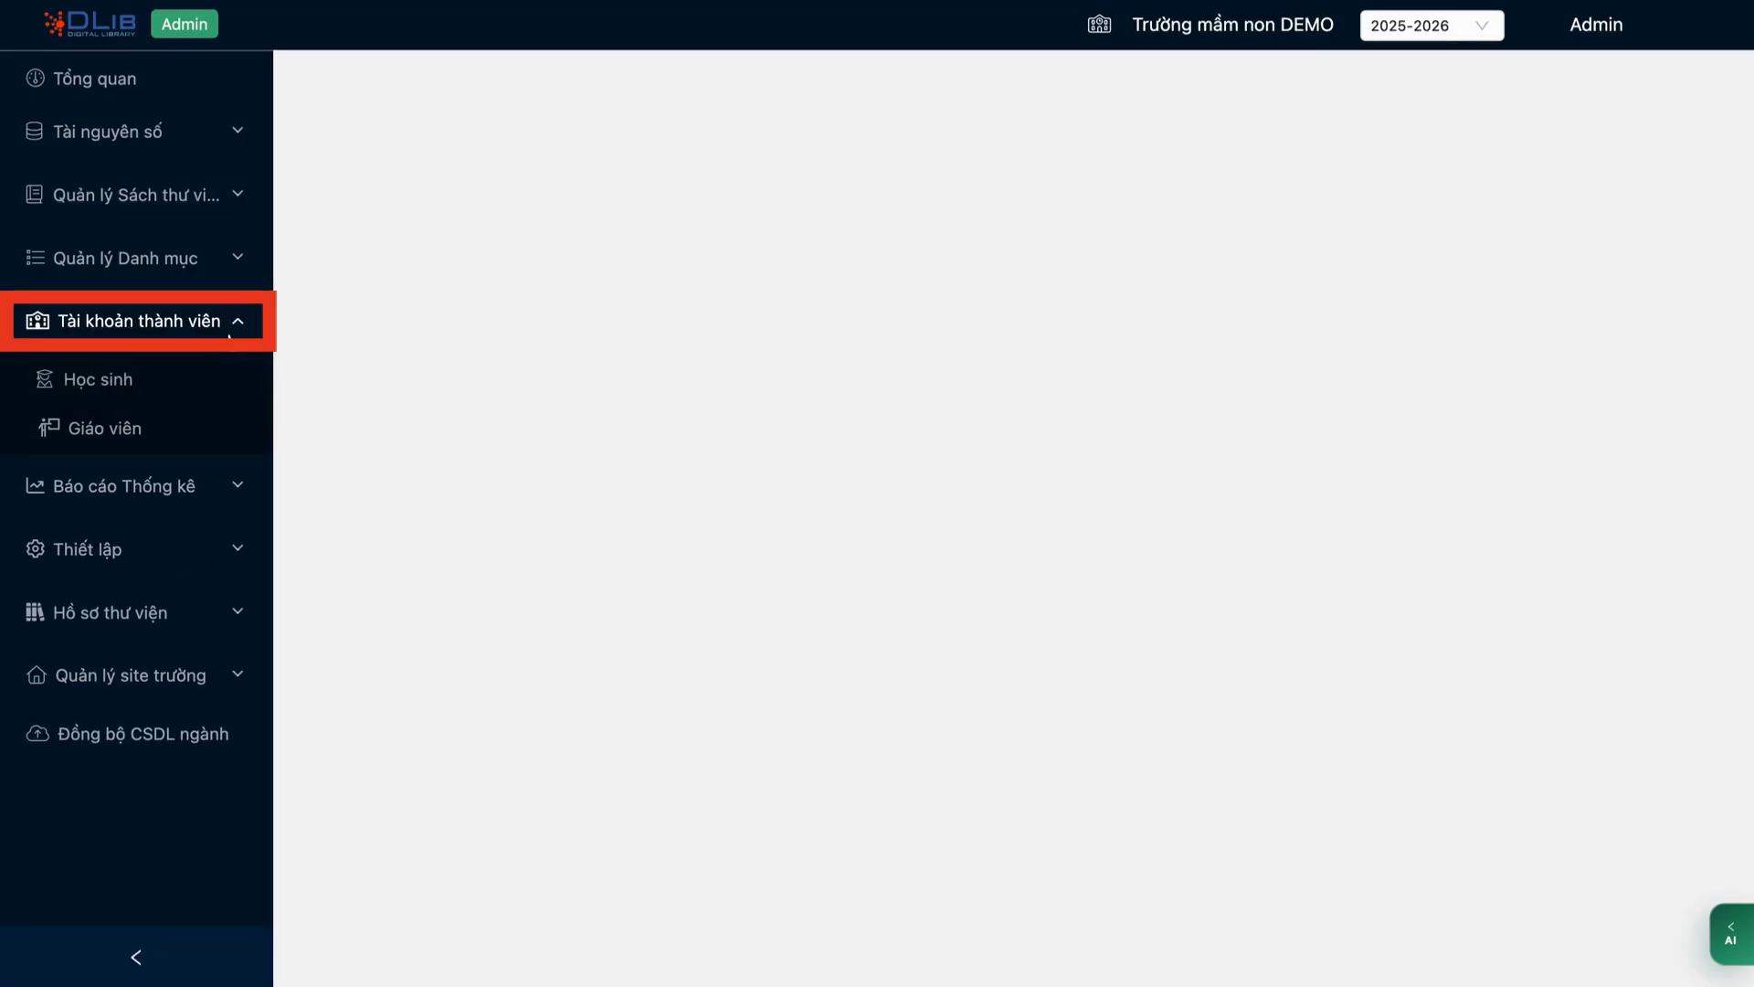
left_click(205, 430)
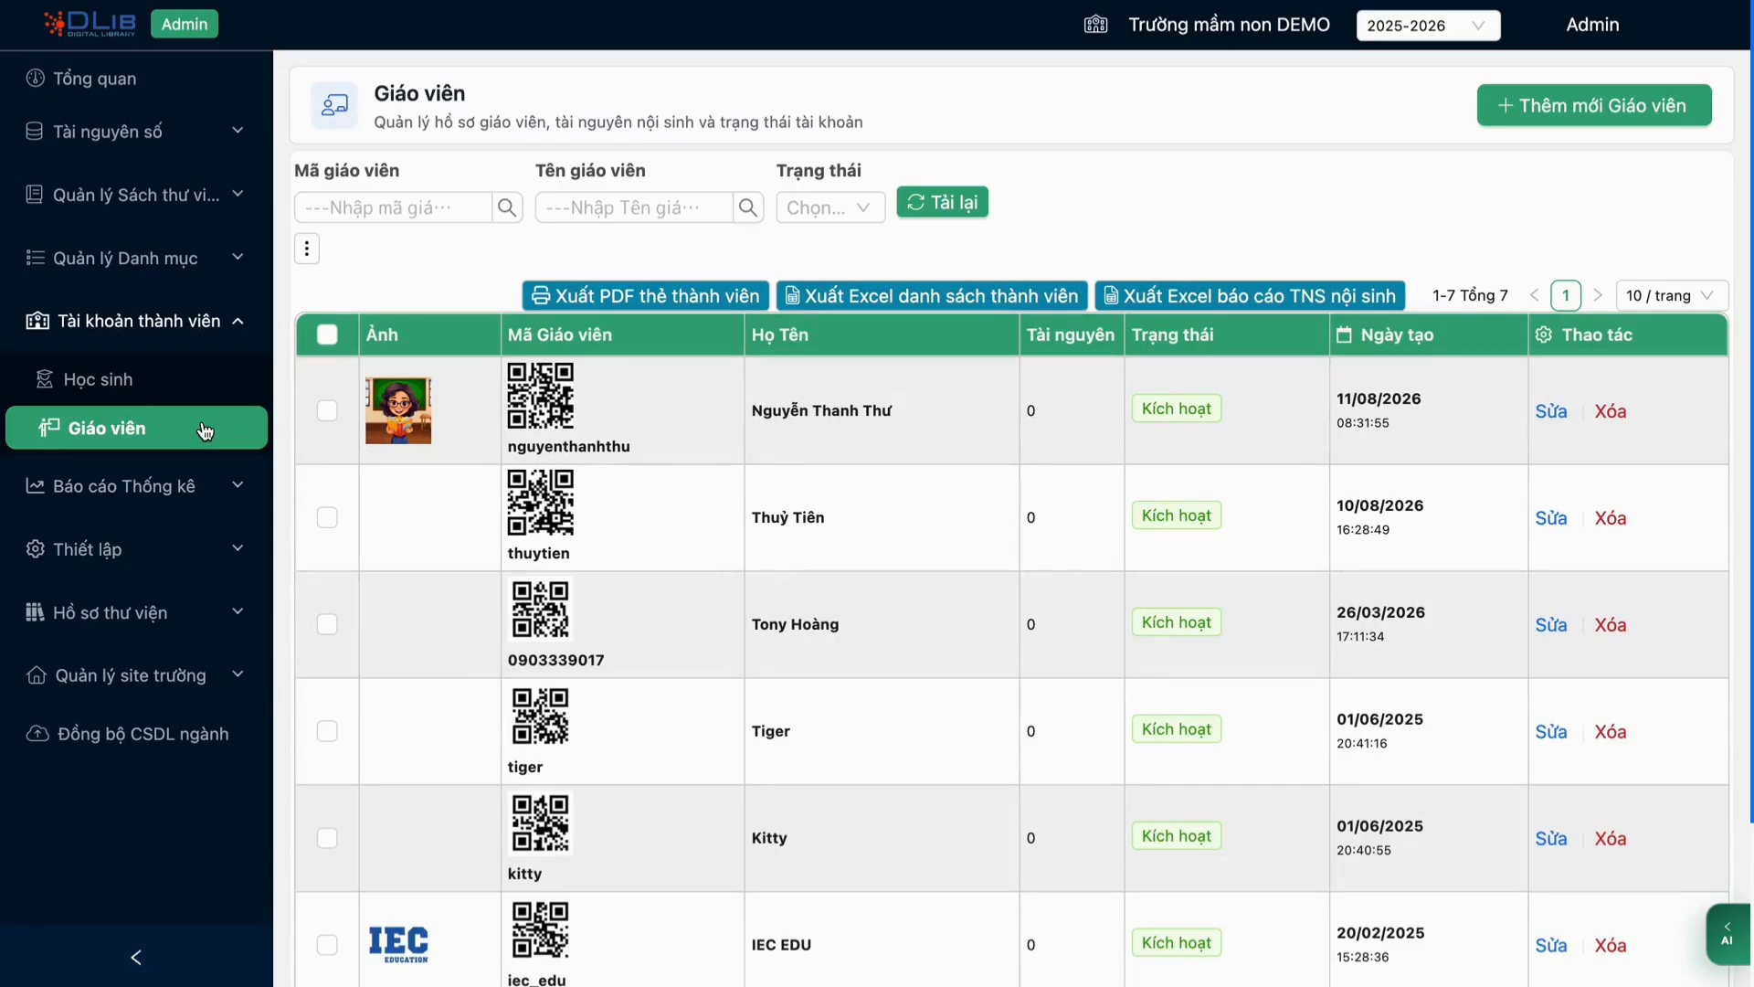
left_click(1549, 107)
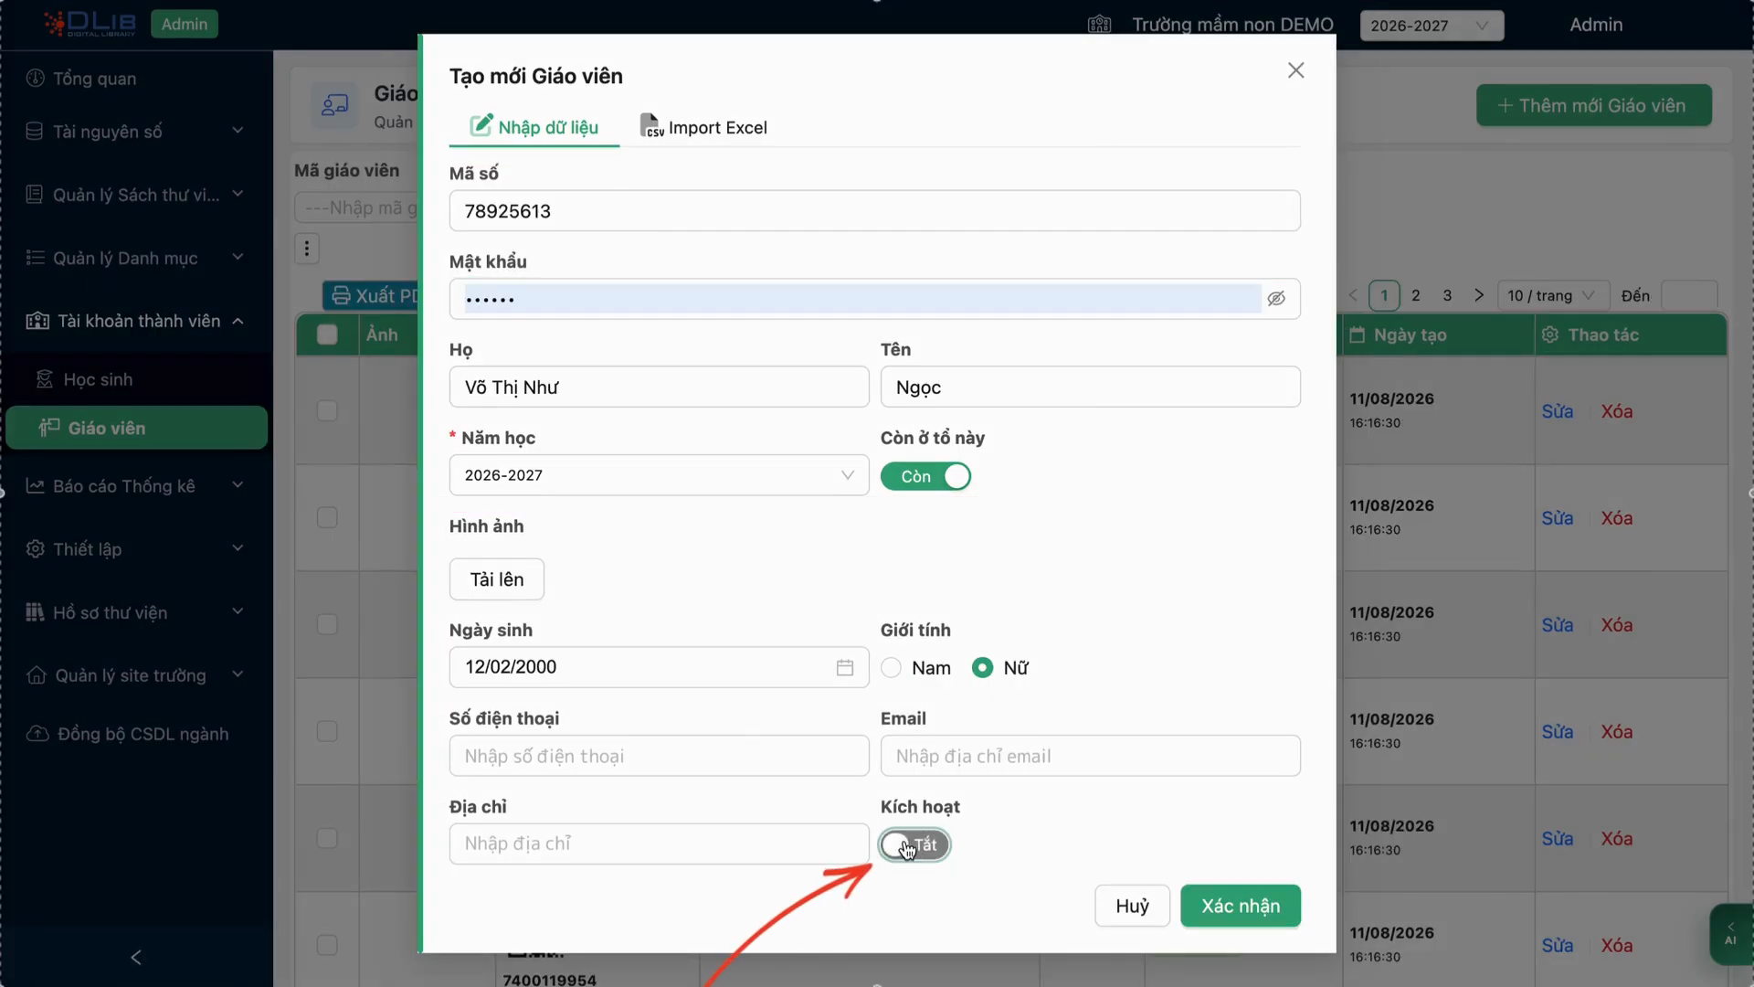
left_click(907, 846)
left_click(1239, 914)
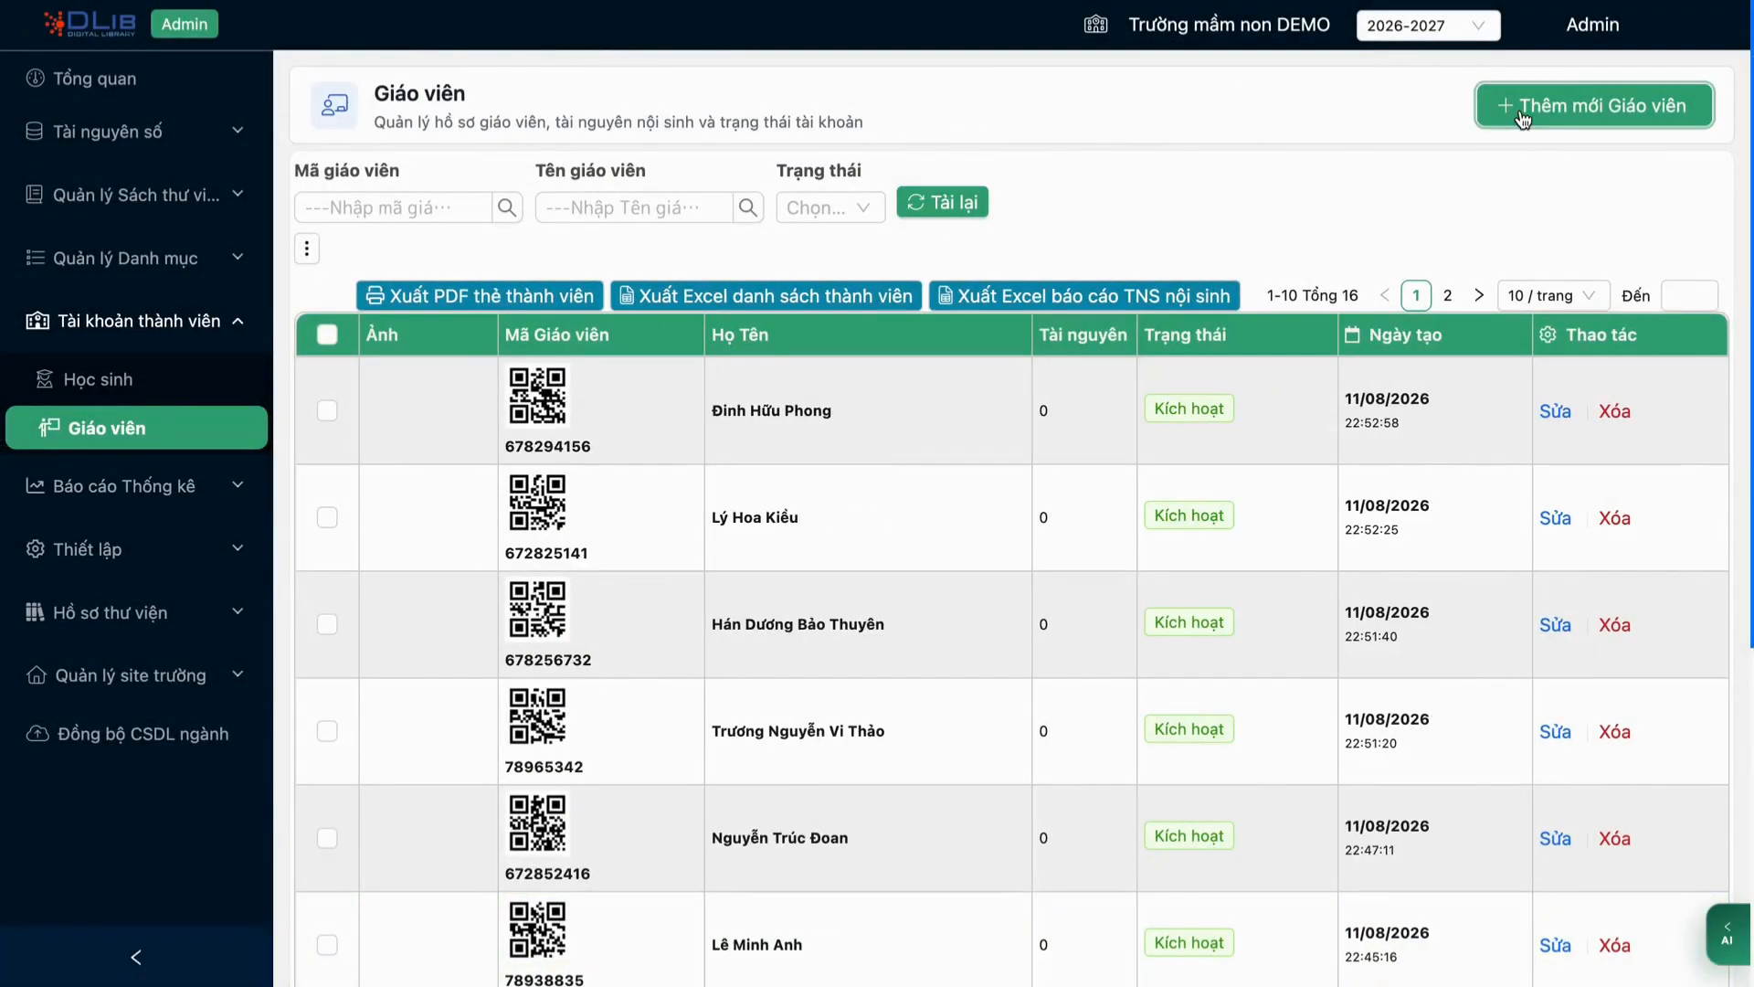
- Start a new teacher entry by Excel import and download the sample Excel file
left_click(1595, 105)
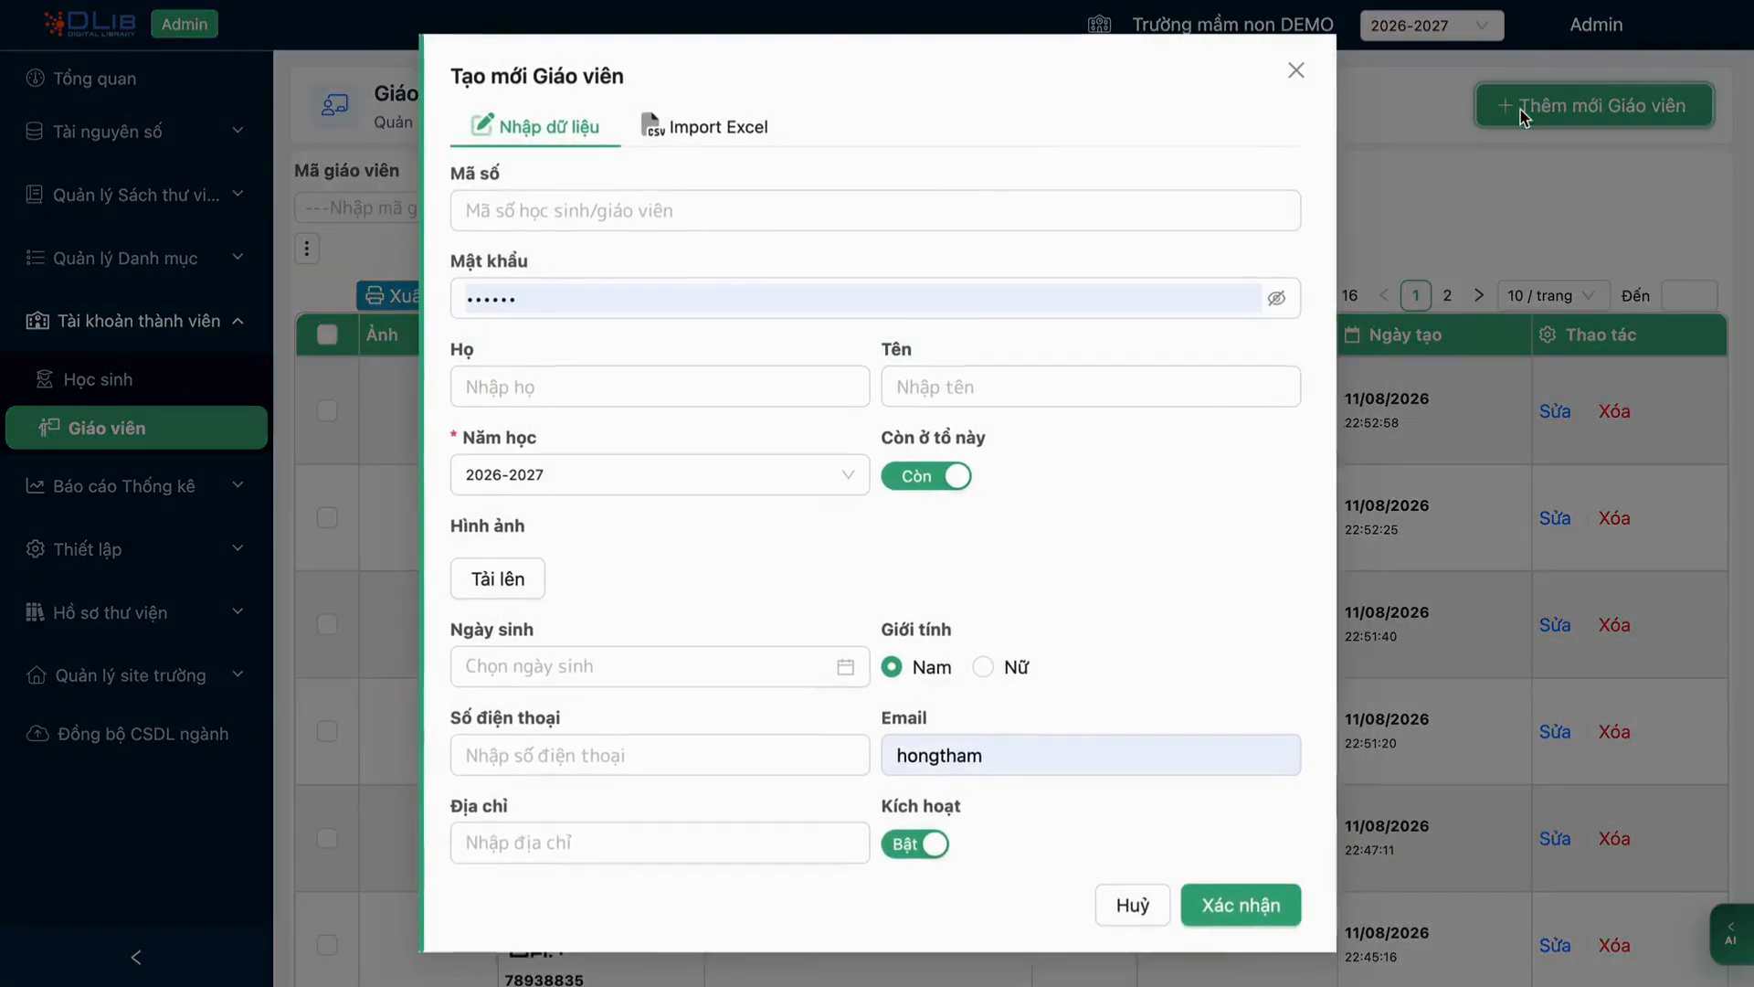
left_click(737, 126)
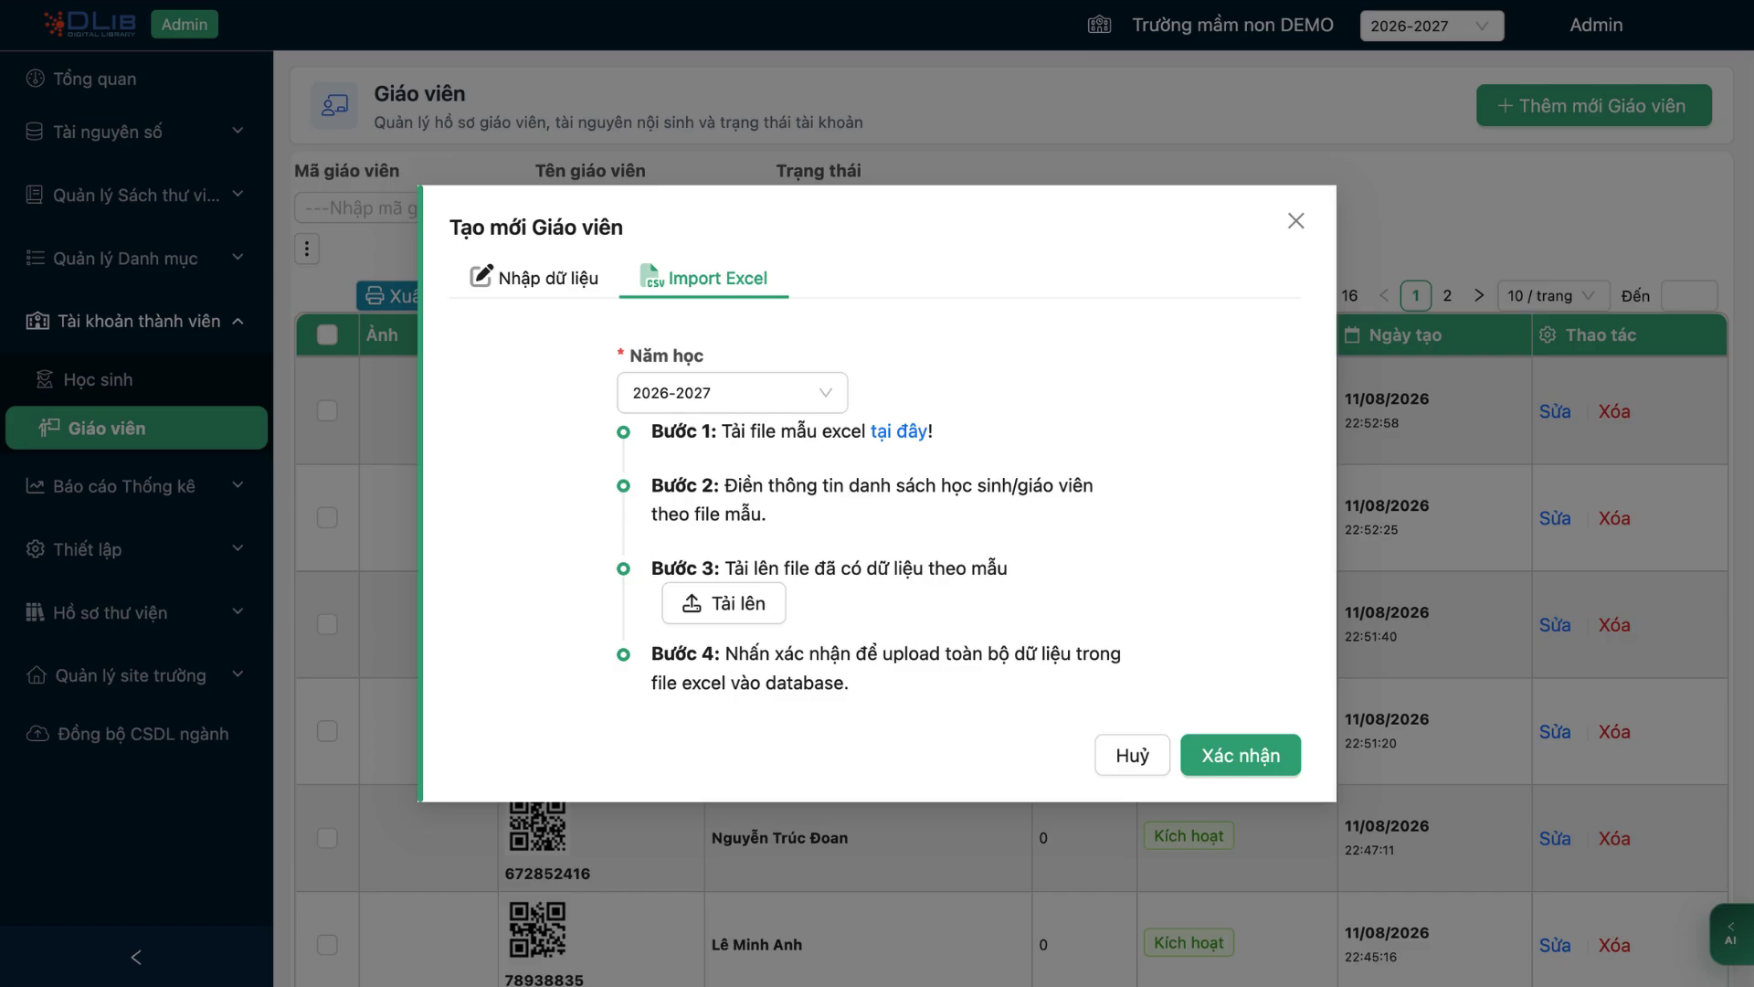
left_click(907, 432)
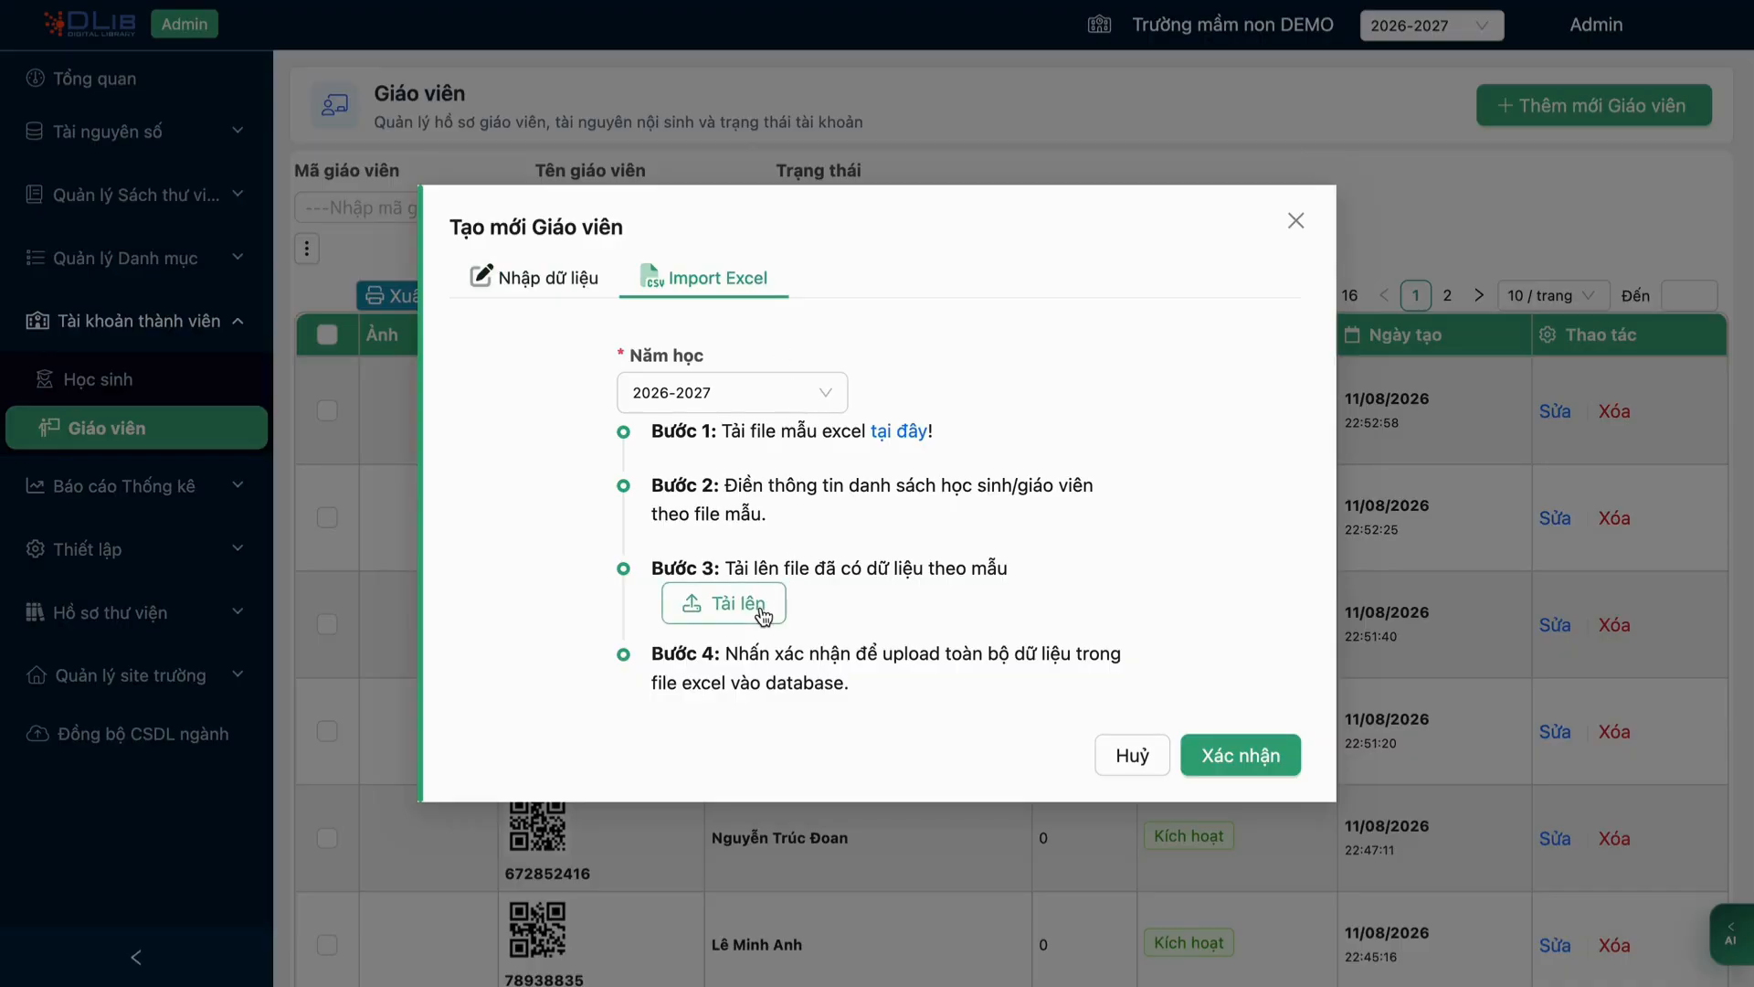
- Import the teacher list from DS_GV.xlsx for school year 2026-2027
left_click(742, 603)
left_click(651, 553)
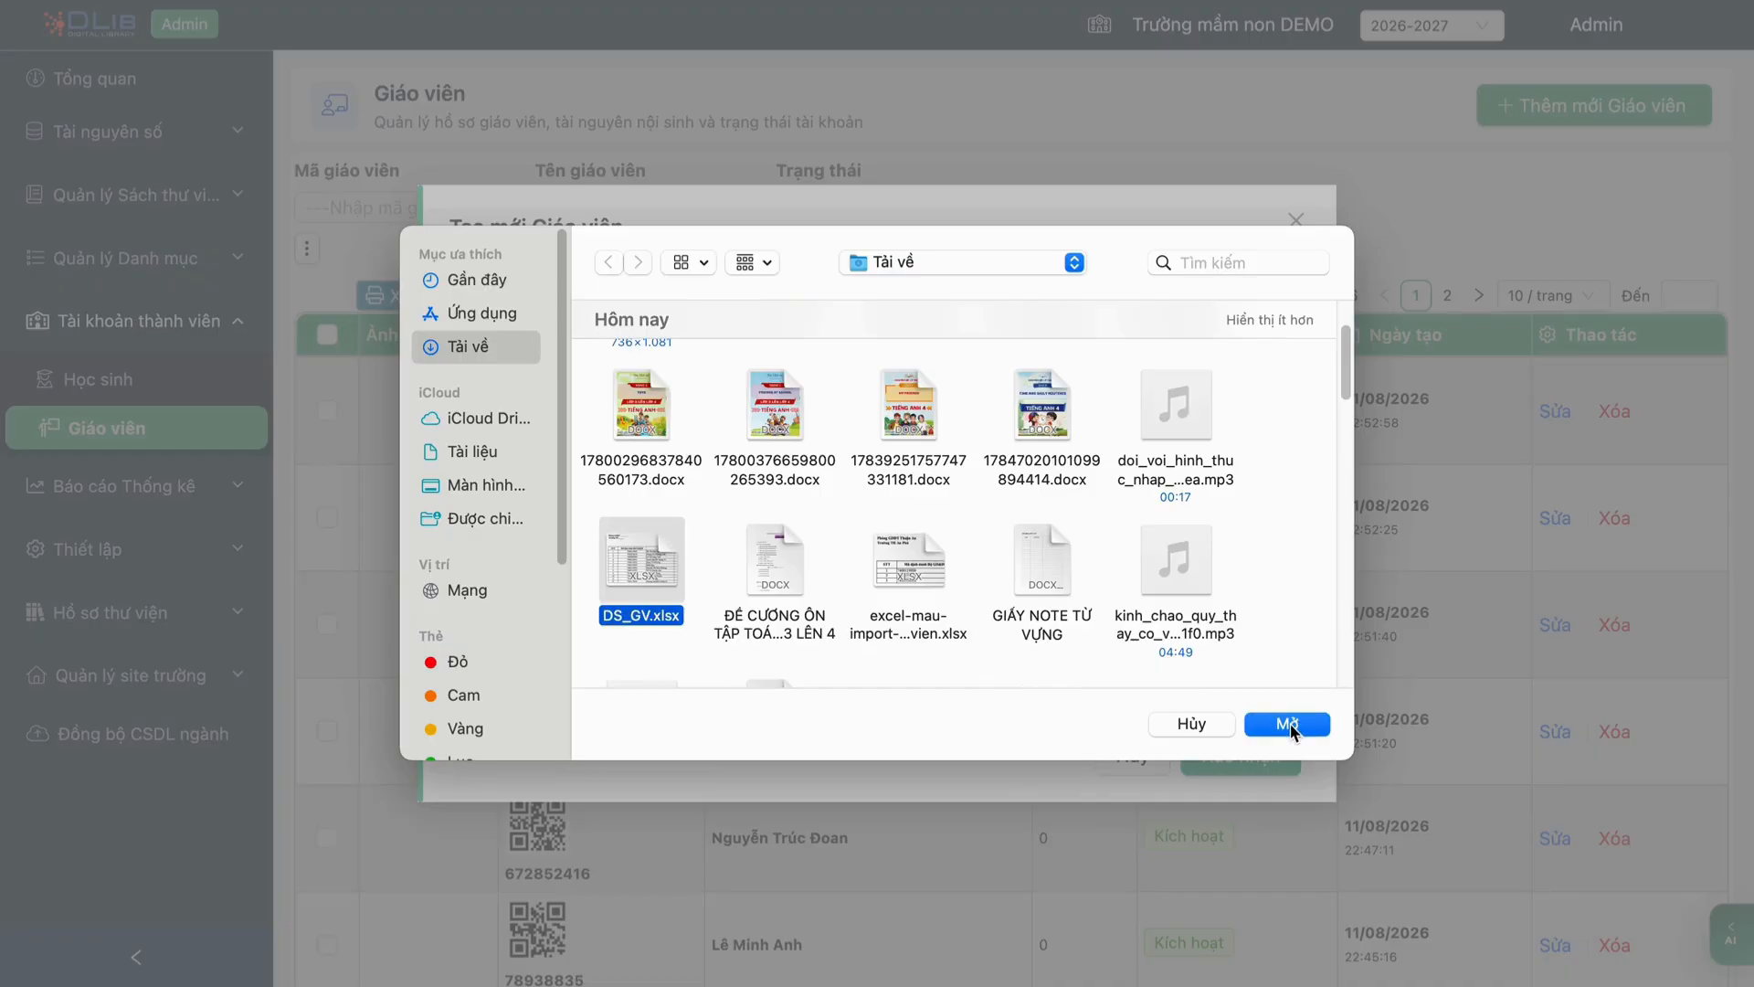
left_click(1293, 729)
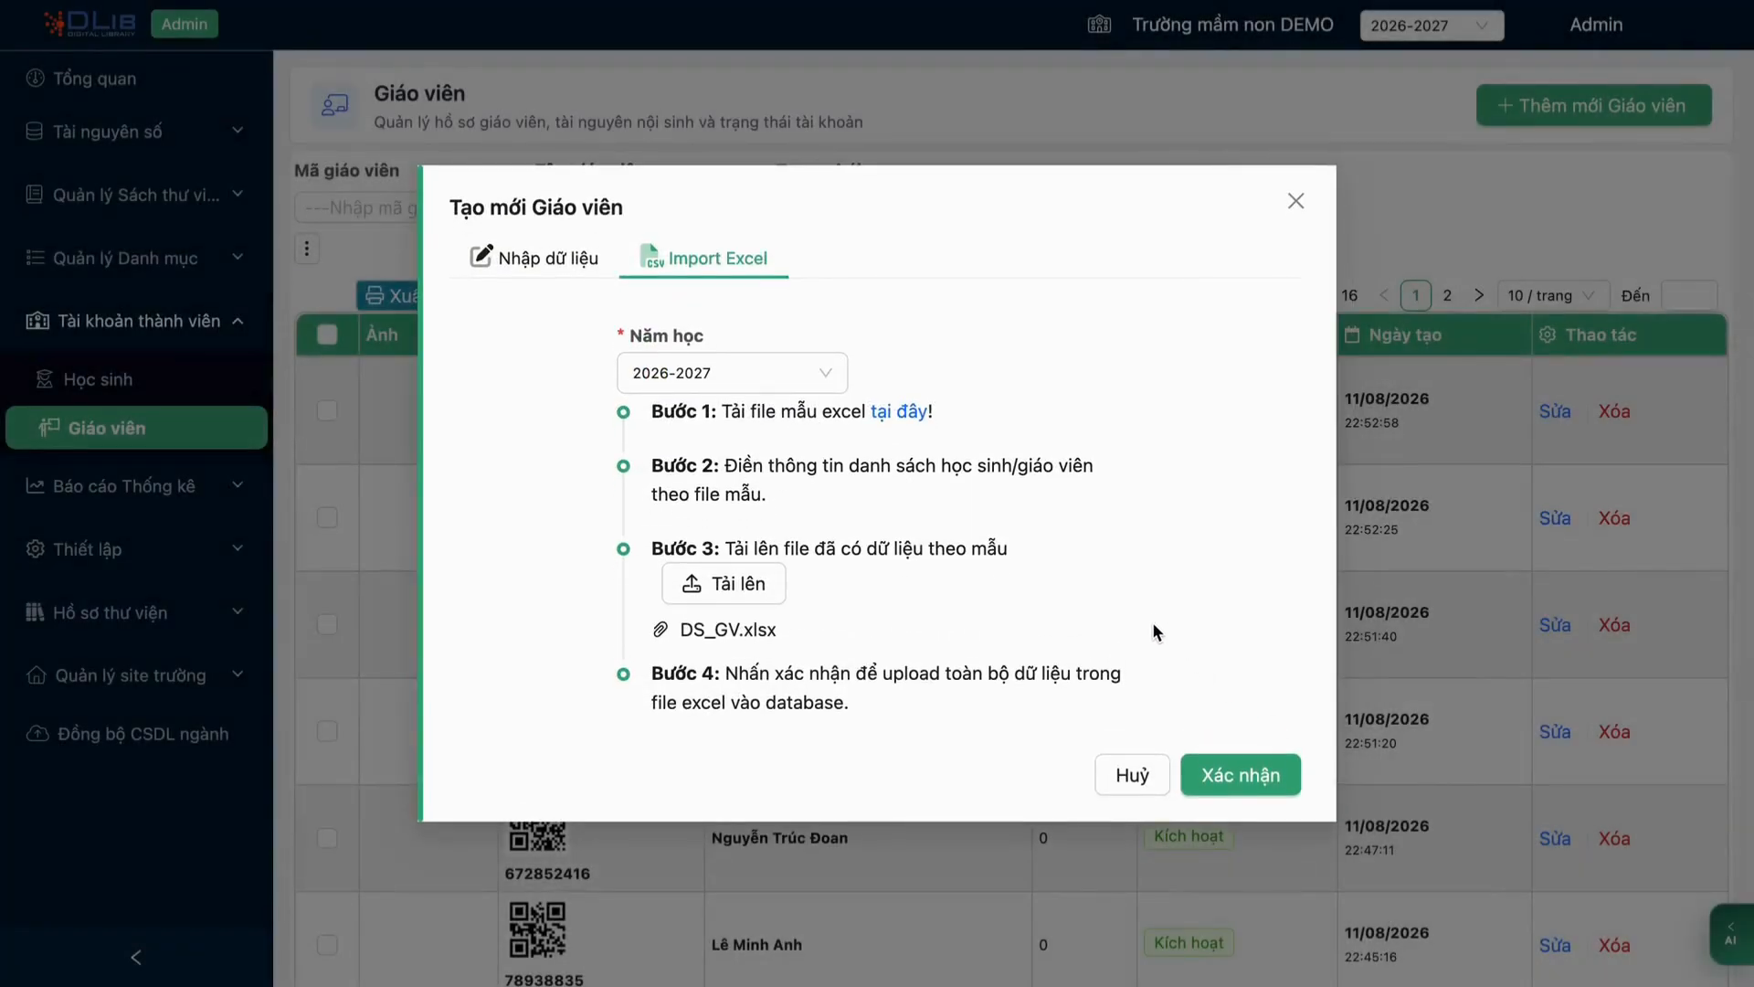
left_click(805, 383)
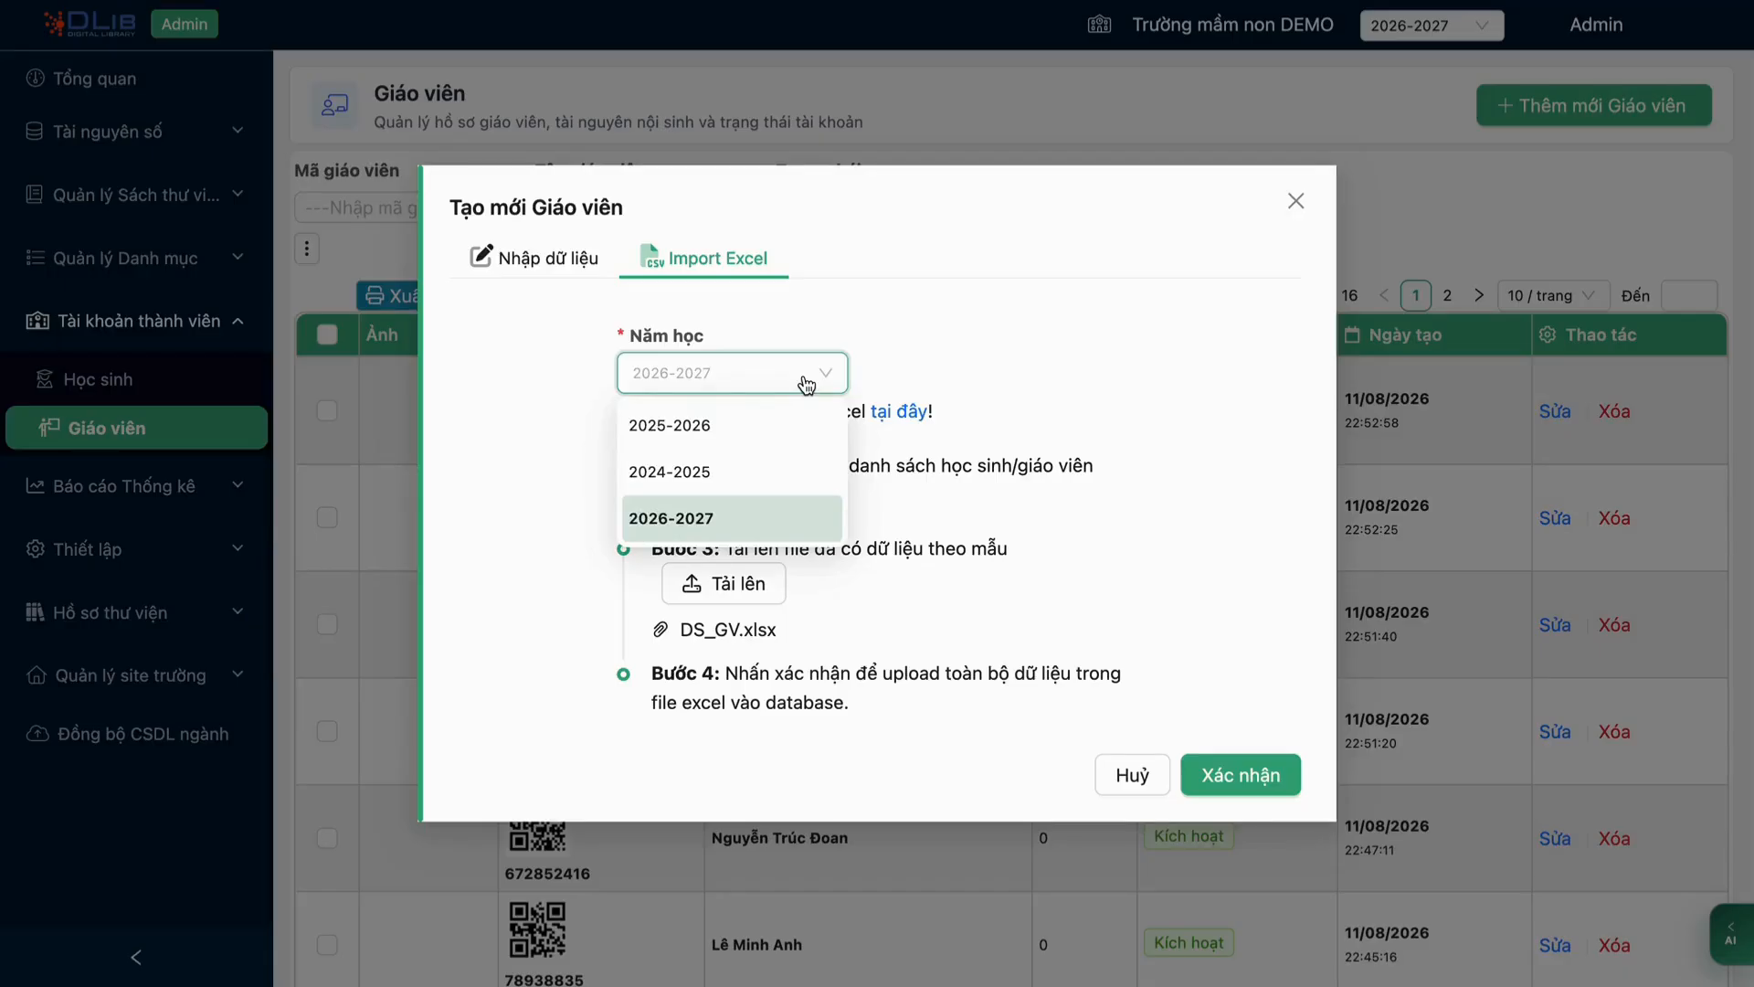
left_click(805, 383)
left_click(1230, 777)
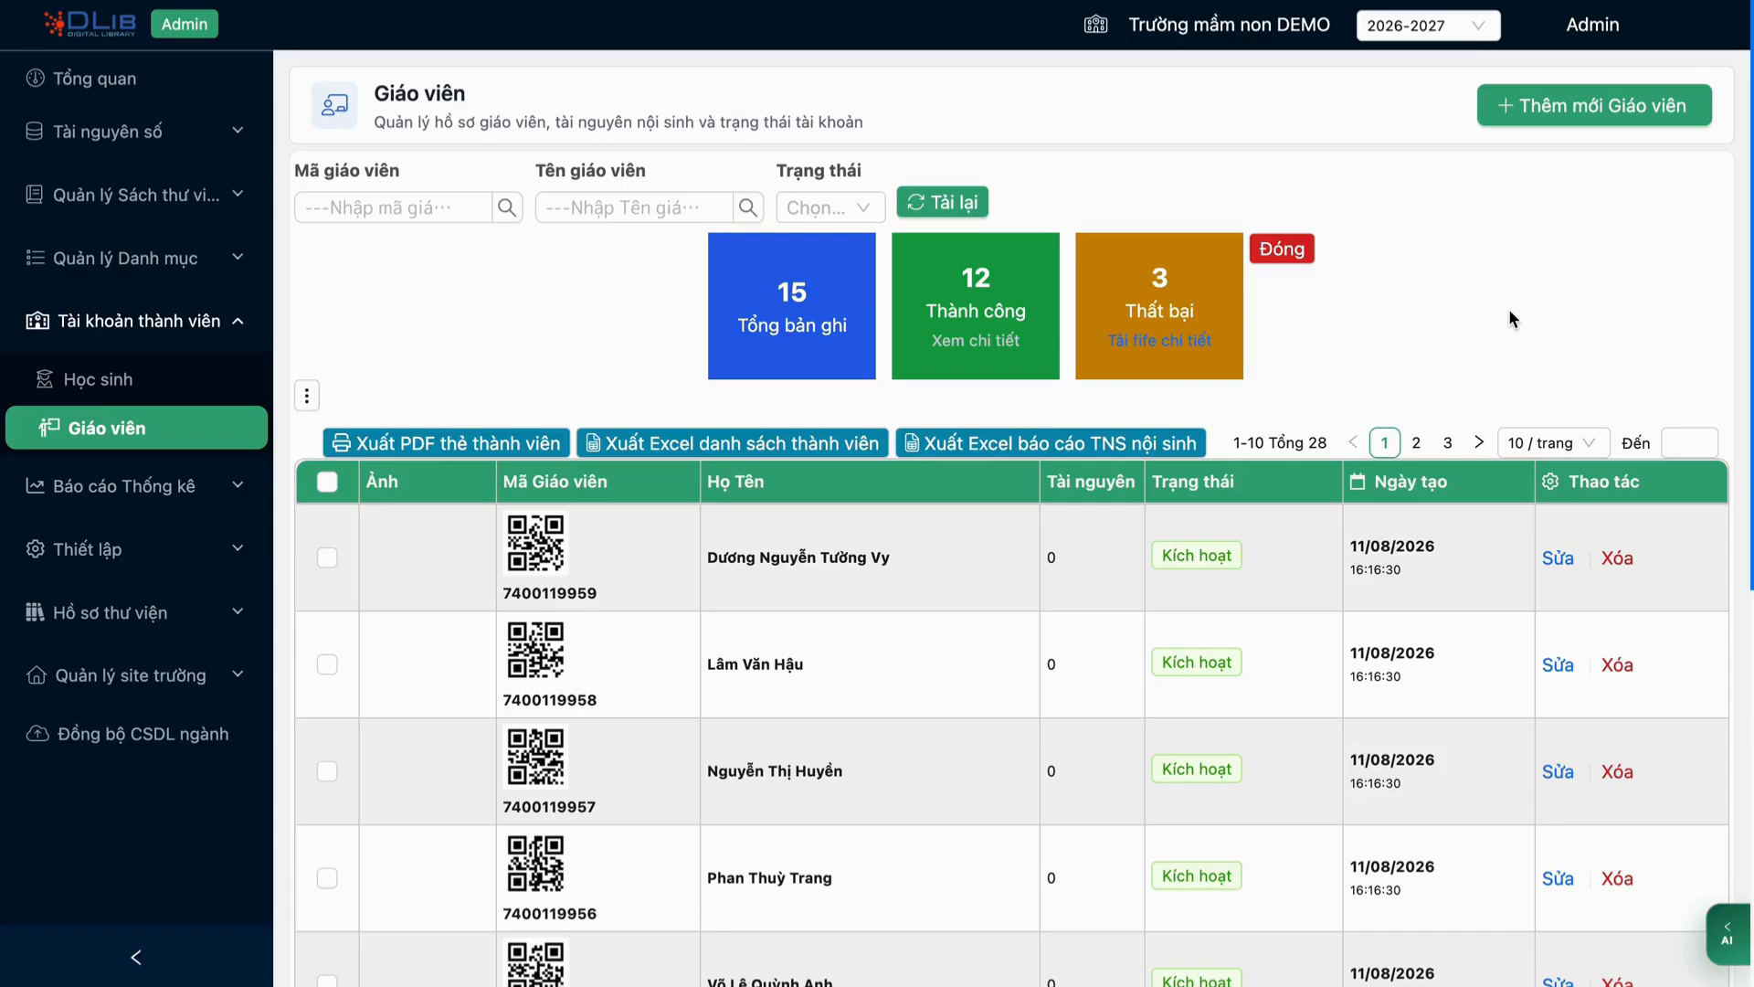
- Open the student accounts list and start creating a new student
left_click(170, 380)
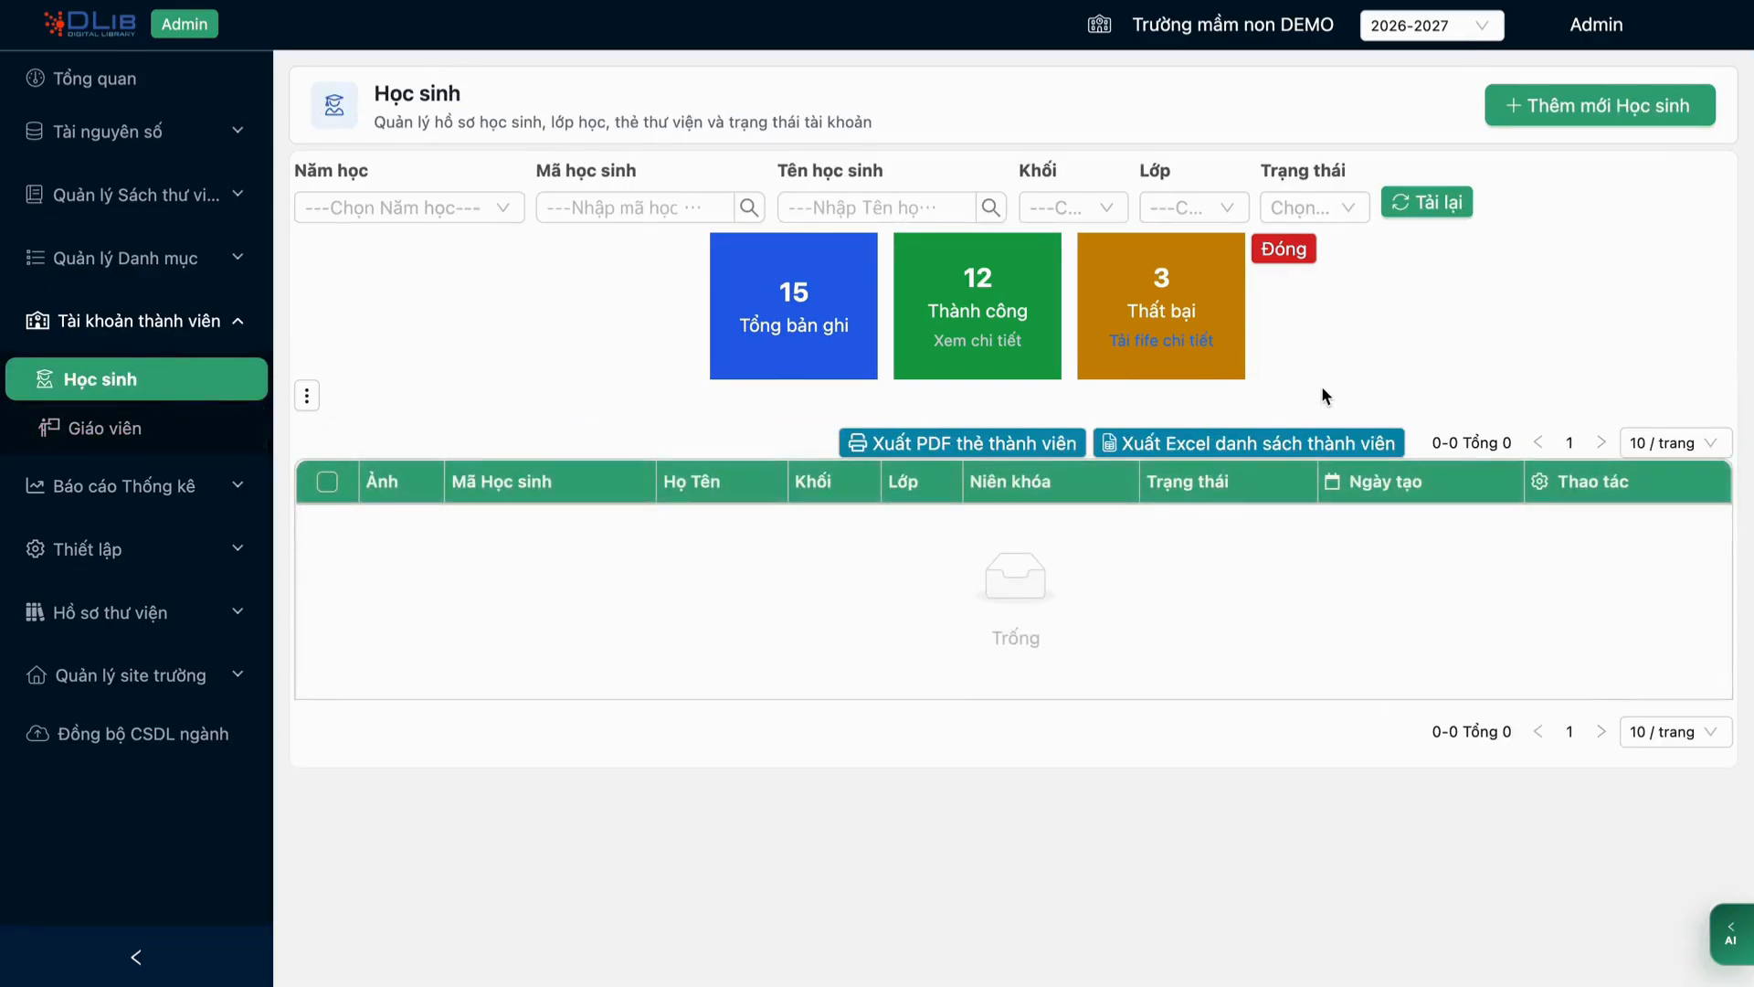
left_click(1570, 108)
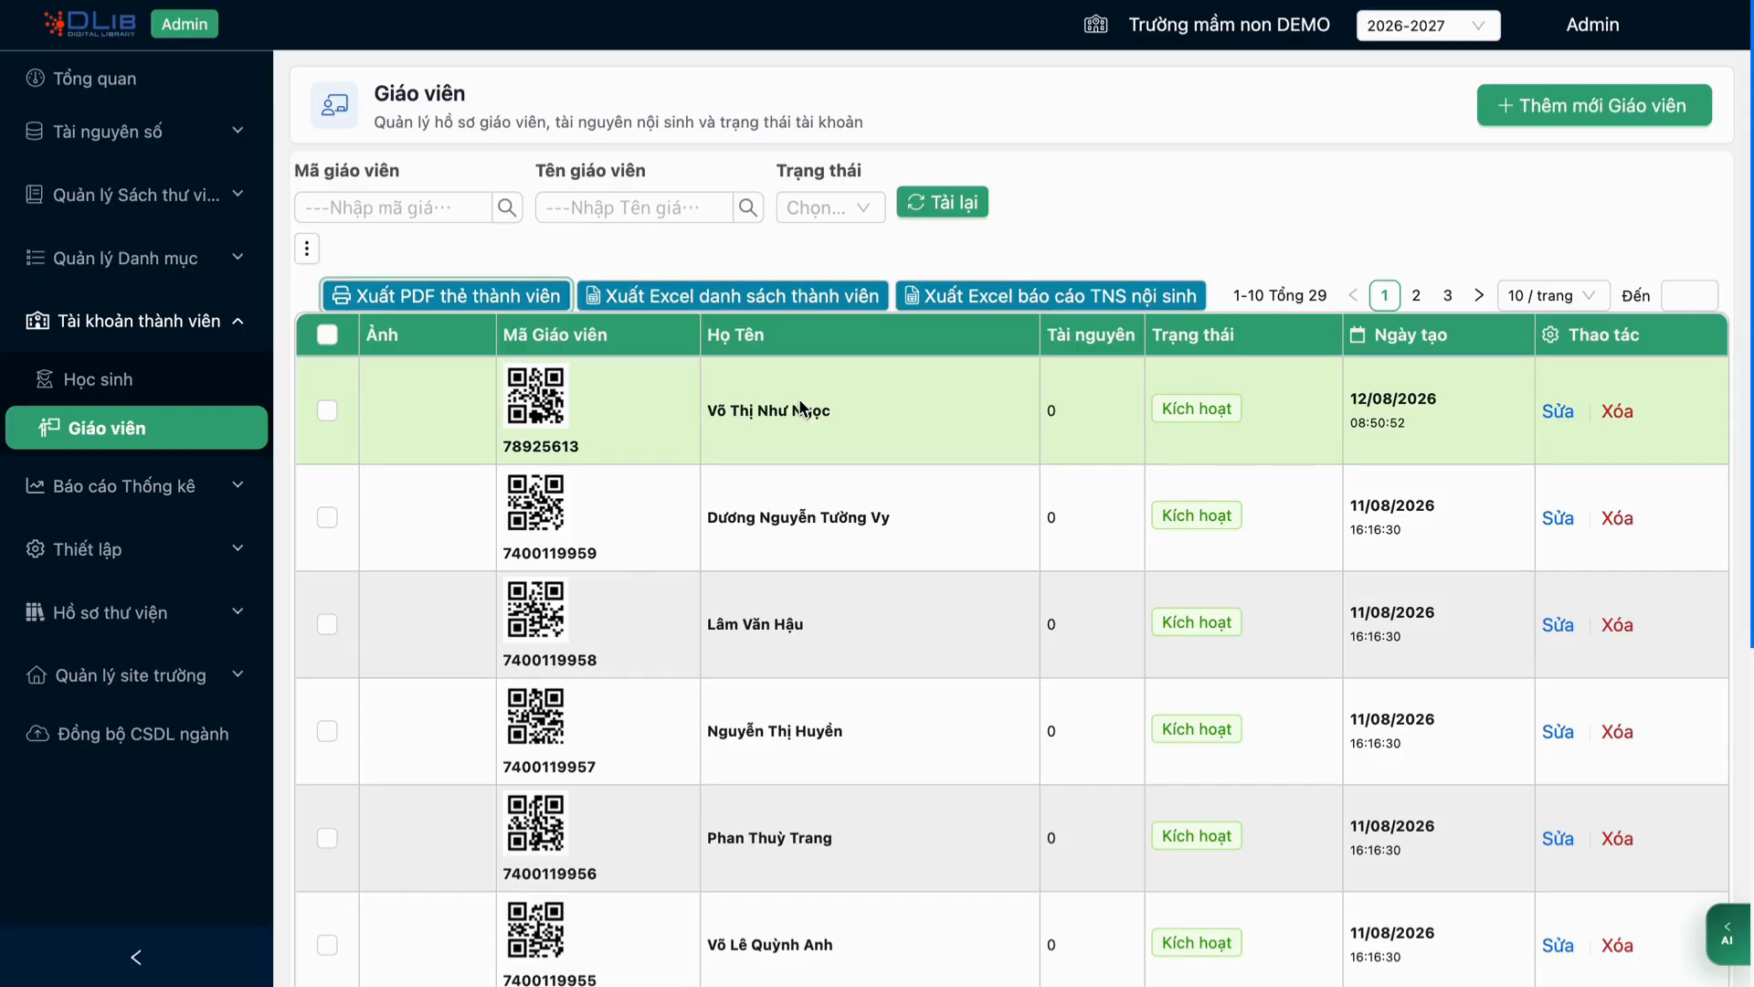
- Export the teachers' member cards as a PDF
left_click(546, 305)
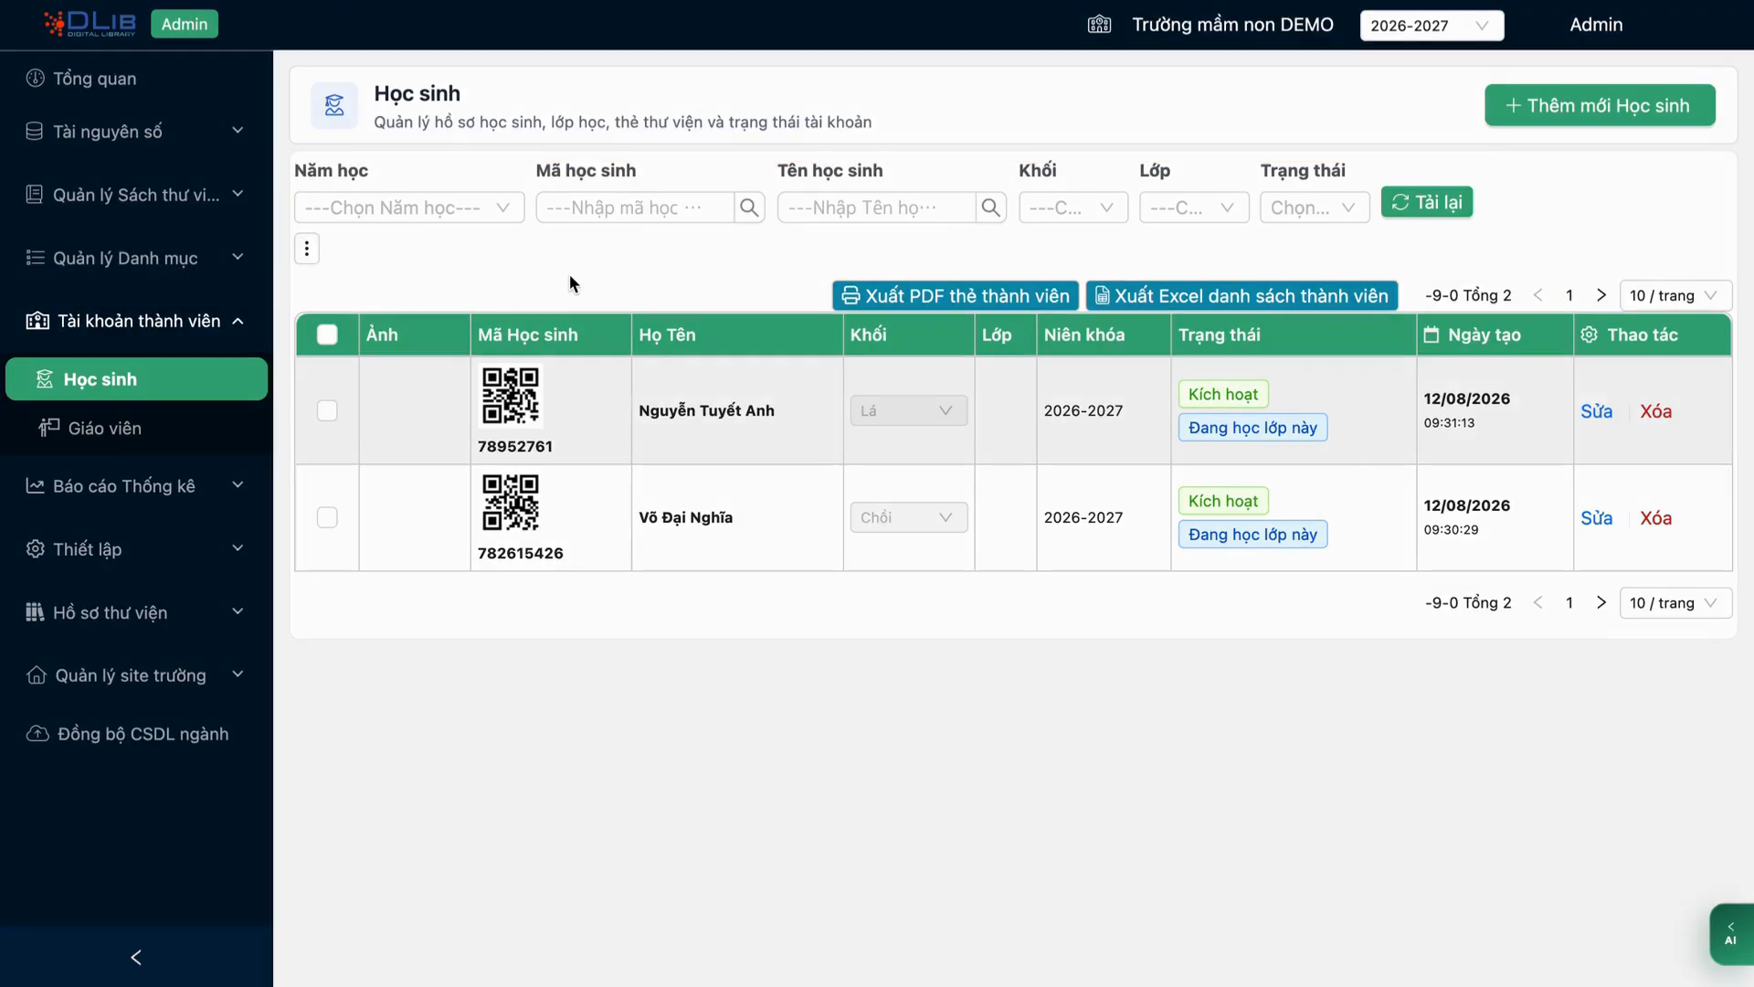
- Filter the student list by school year 2026-2027 and the student's full name
left_click(512, 215)
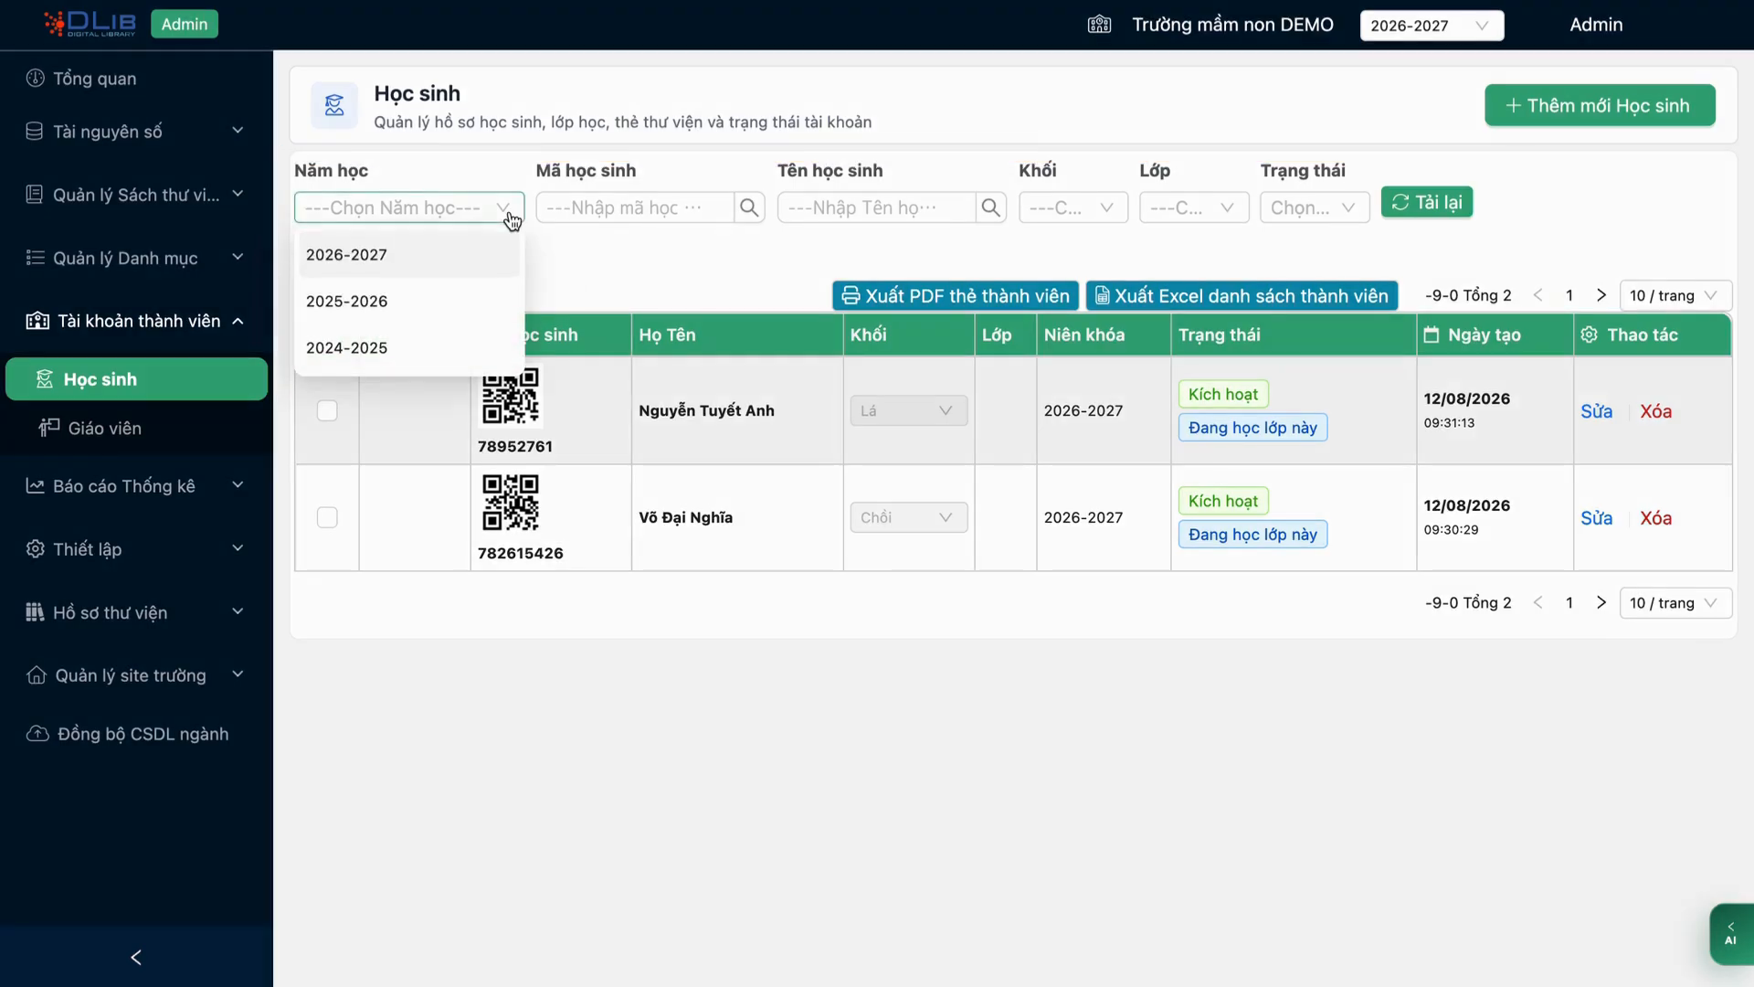
left_click(1101, 211)
left_click(1232, 215)
left_click(799, 239)
left_click(673, 207)
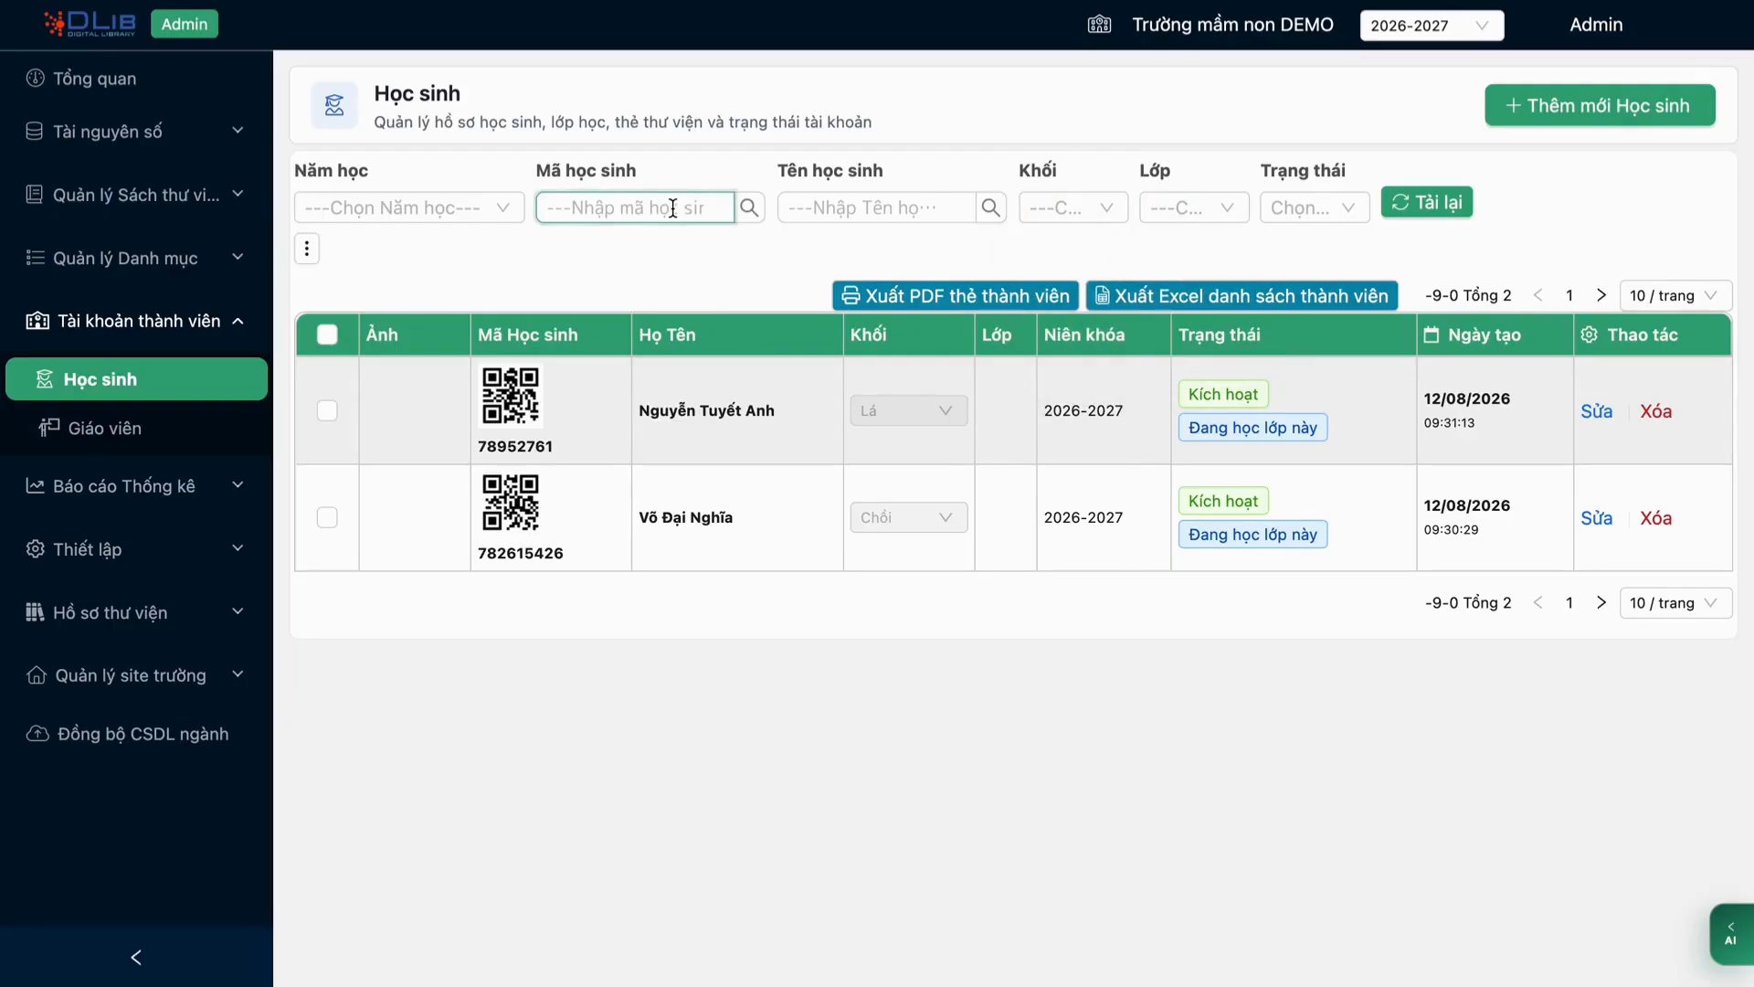
left_click(863, 210)
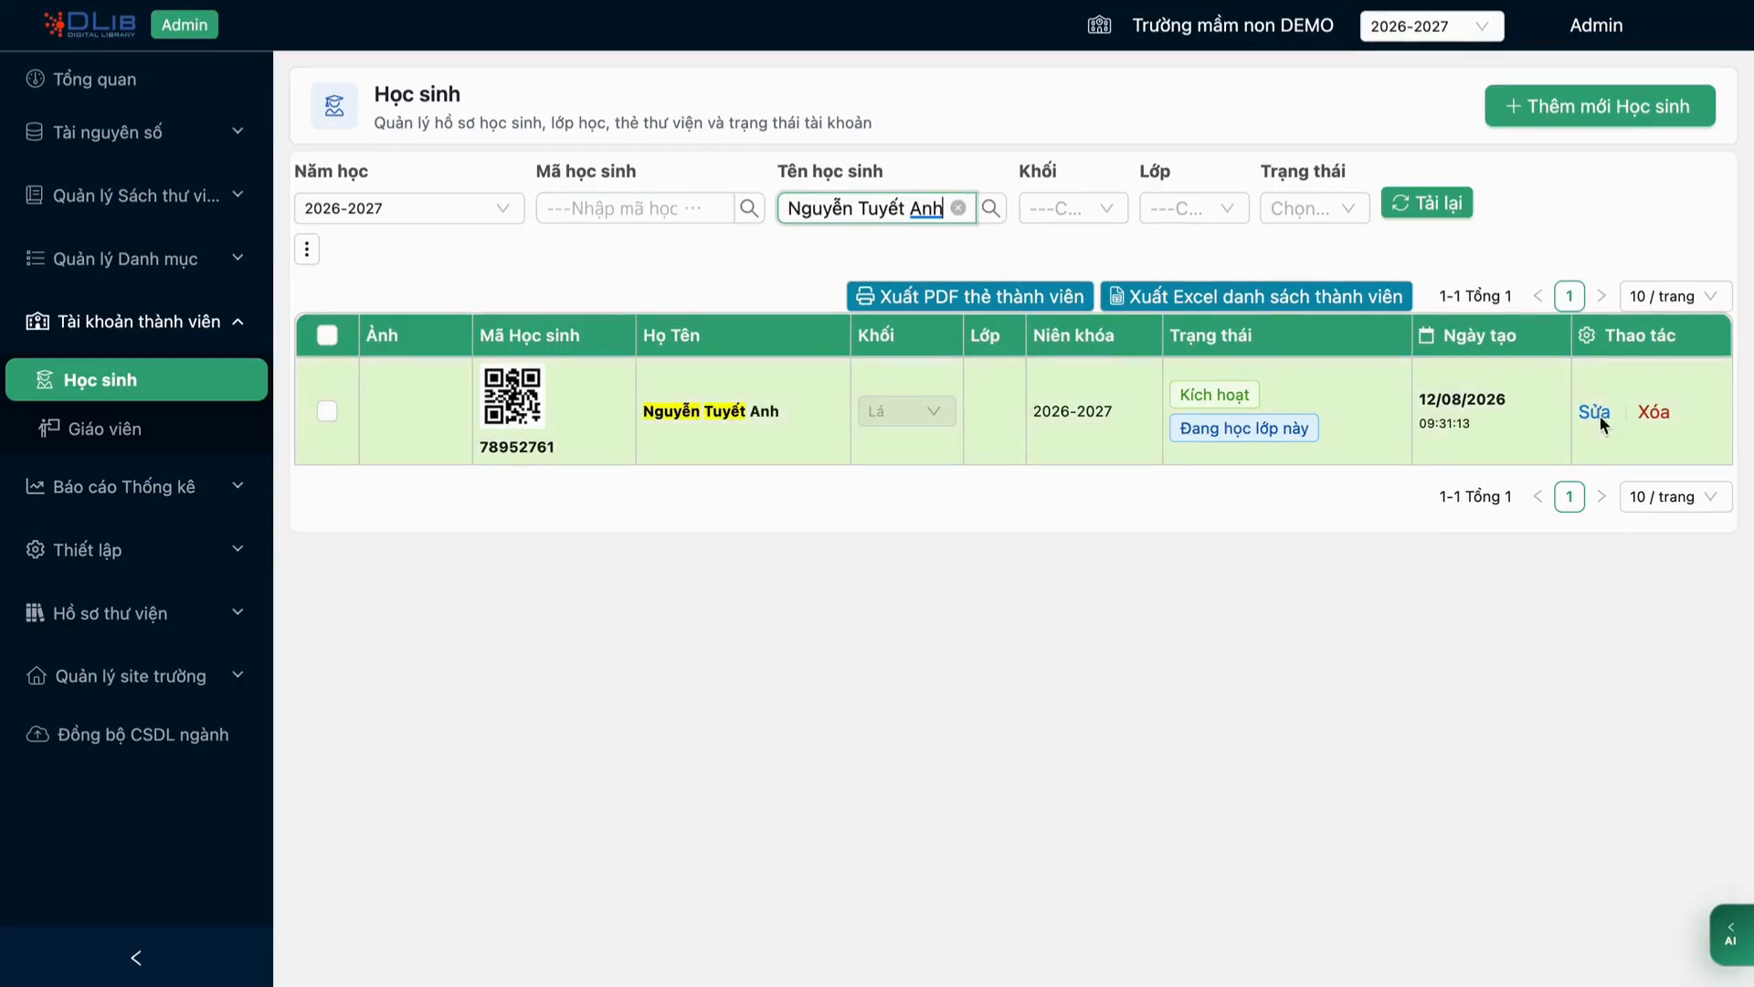
- Edit the filtered student's account, toggle its Kích hoạt setting and save the record
left_click(1601, 421)
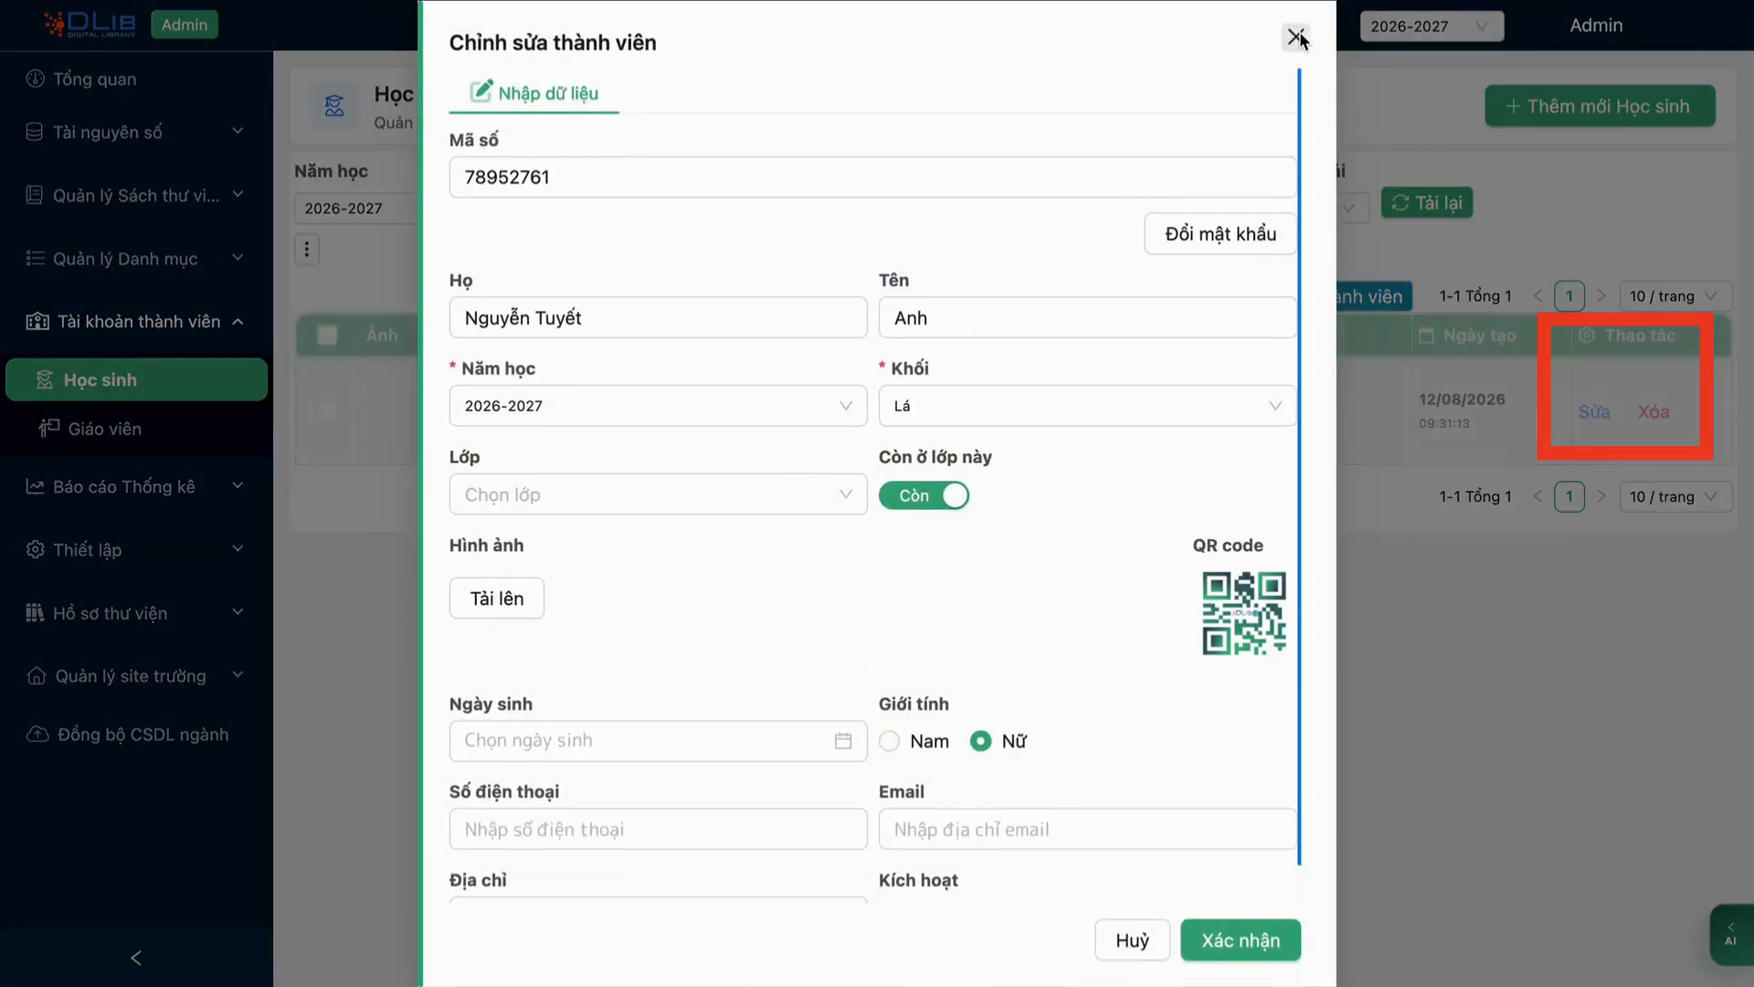
left_click(1294, 37)
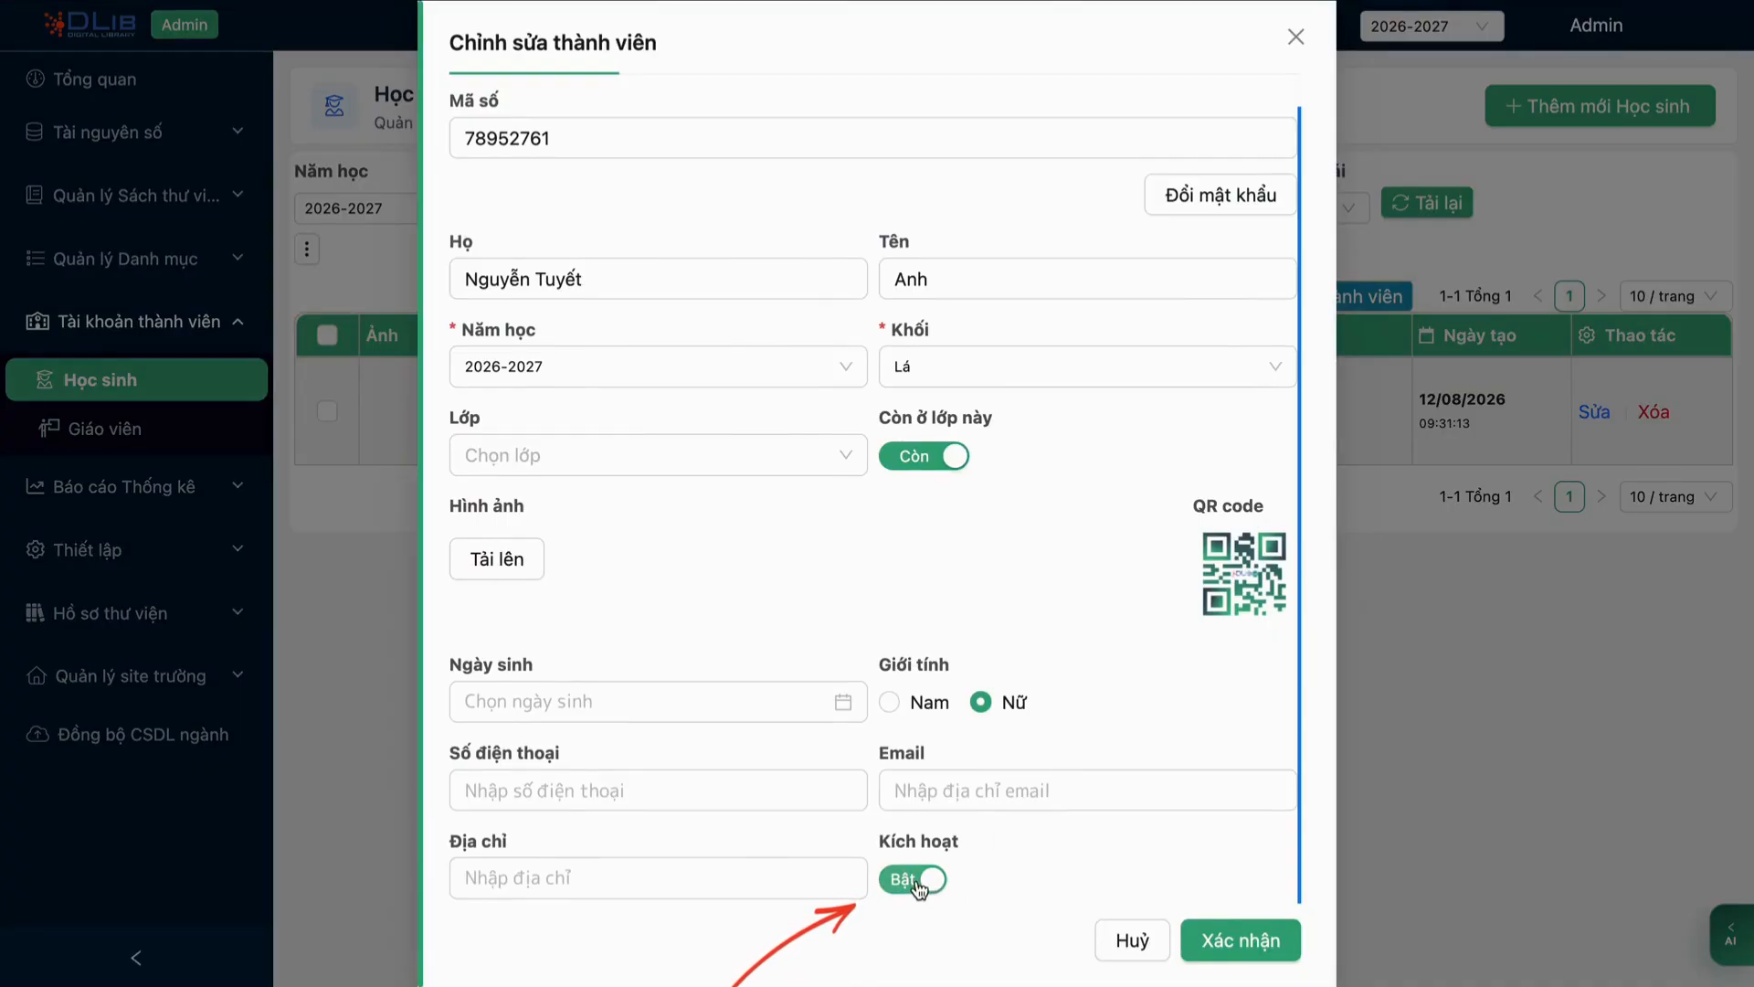
left_click(912, 879)
left_click(1228, 939)
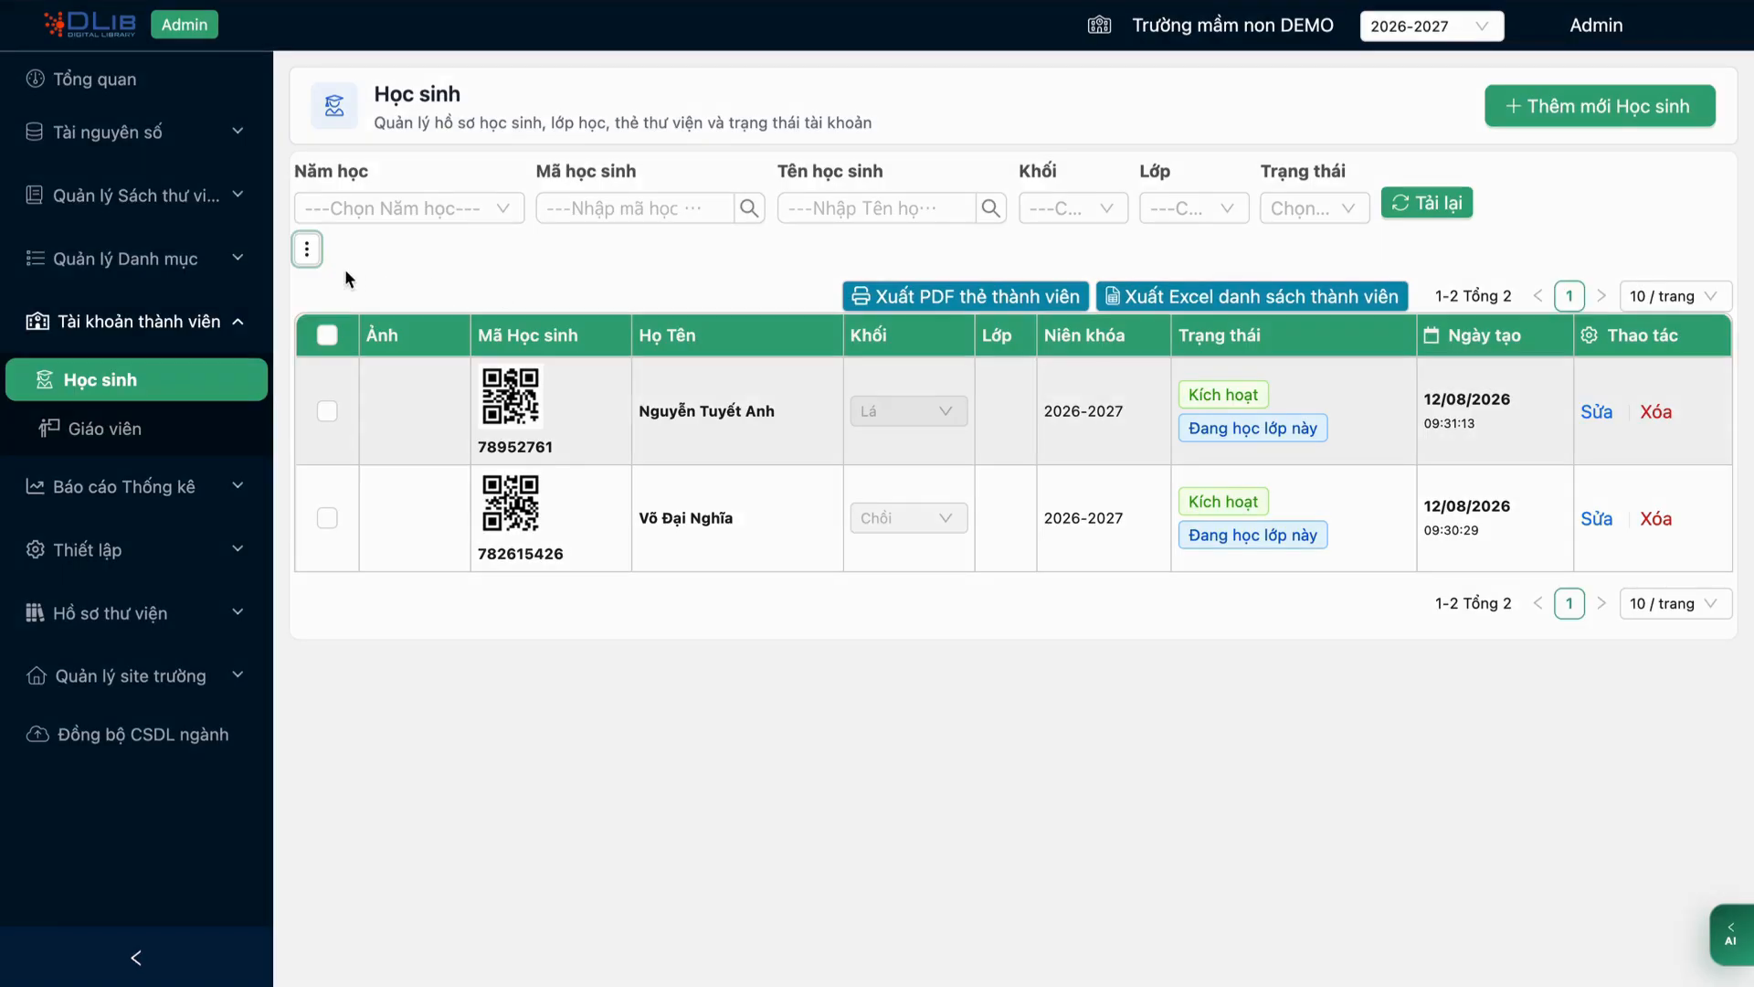
- Show the bulk actions available for the student accounts
left_click(307, 250)
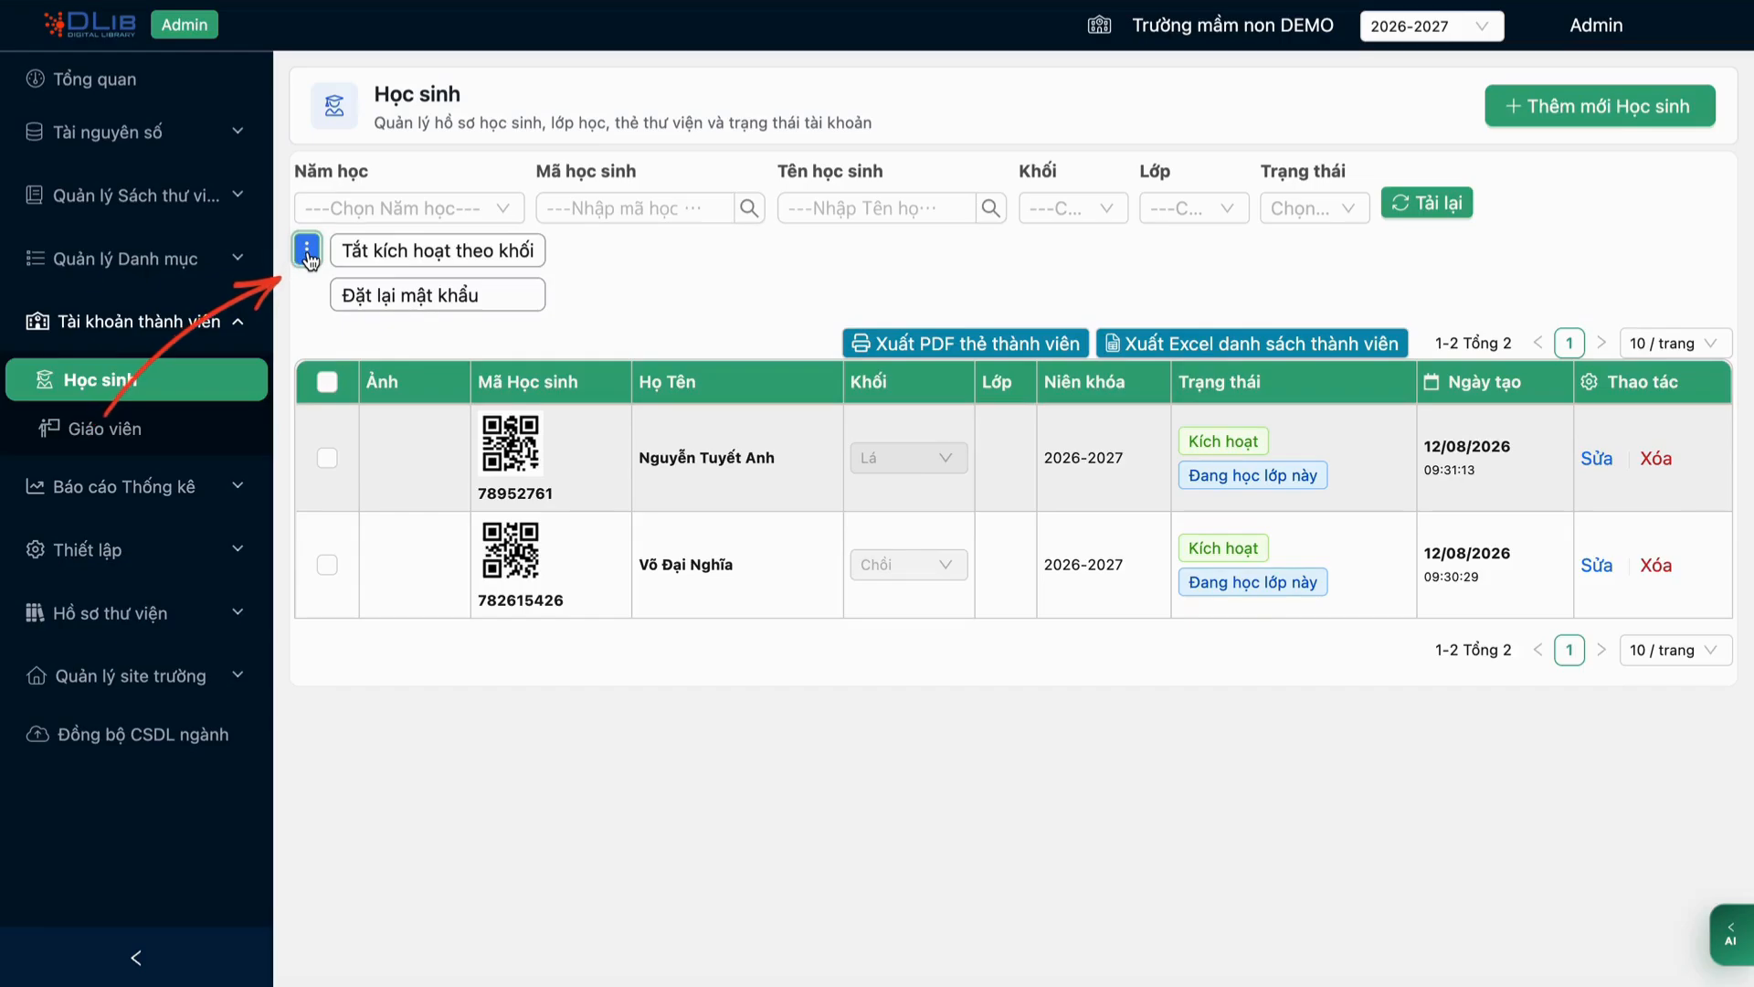